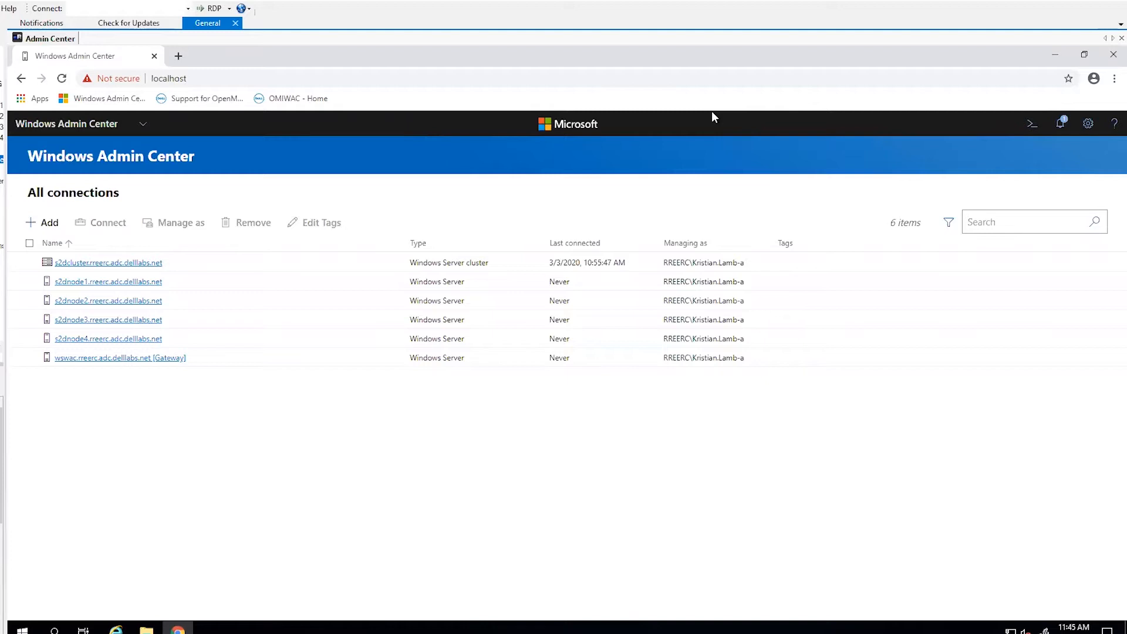
# - Connect to the s2dcluster.rreerc.adc.delllabs.net cluster and open its Dell EMC OpenManage Integration extension
pyautogui.click(121, 262)
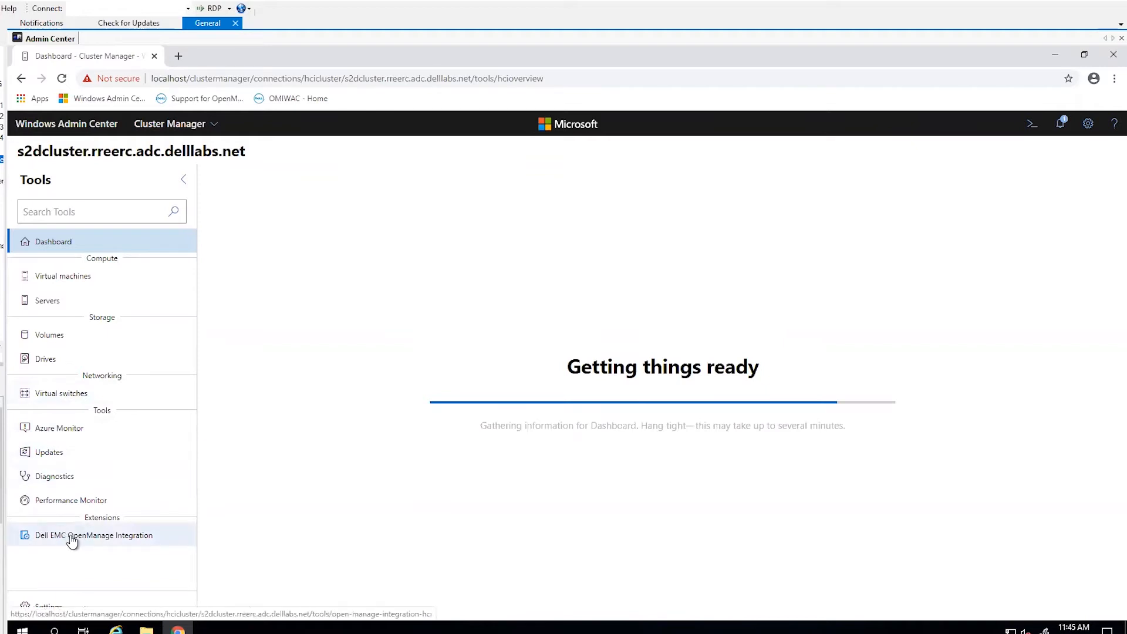
pyautogui.click(72, 536)
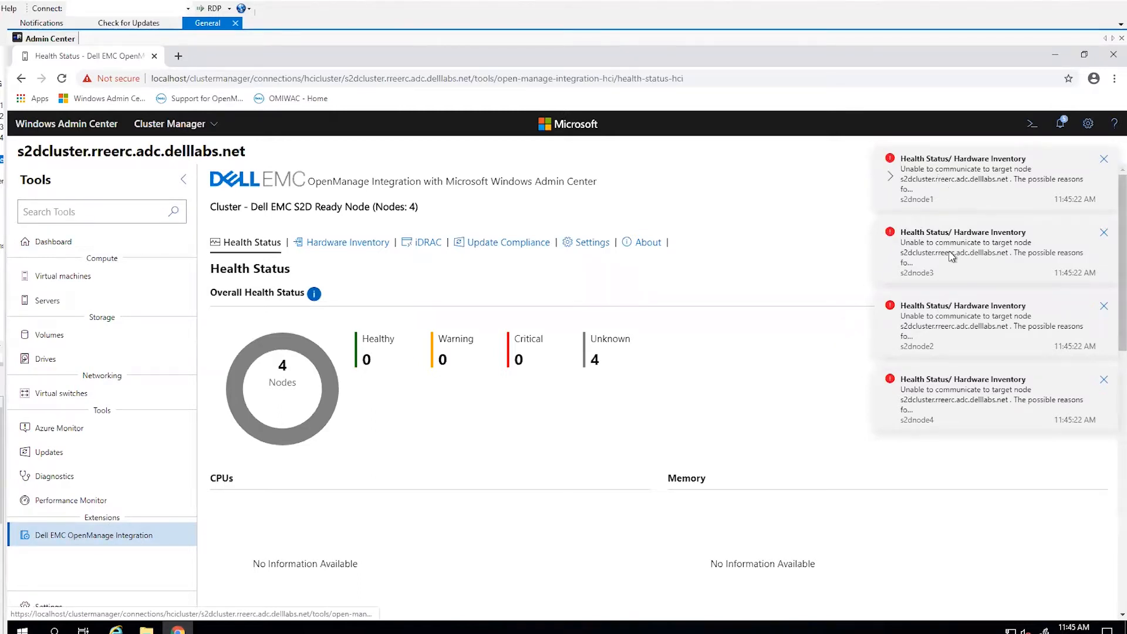
# - Read the s2dnode1 Health Status/Hardware Inventory error message in full, then return to the notifications list
pyautogui.click(969, 177)
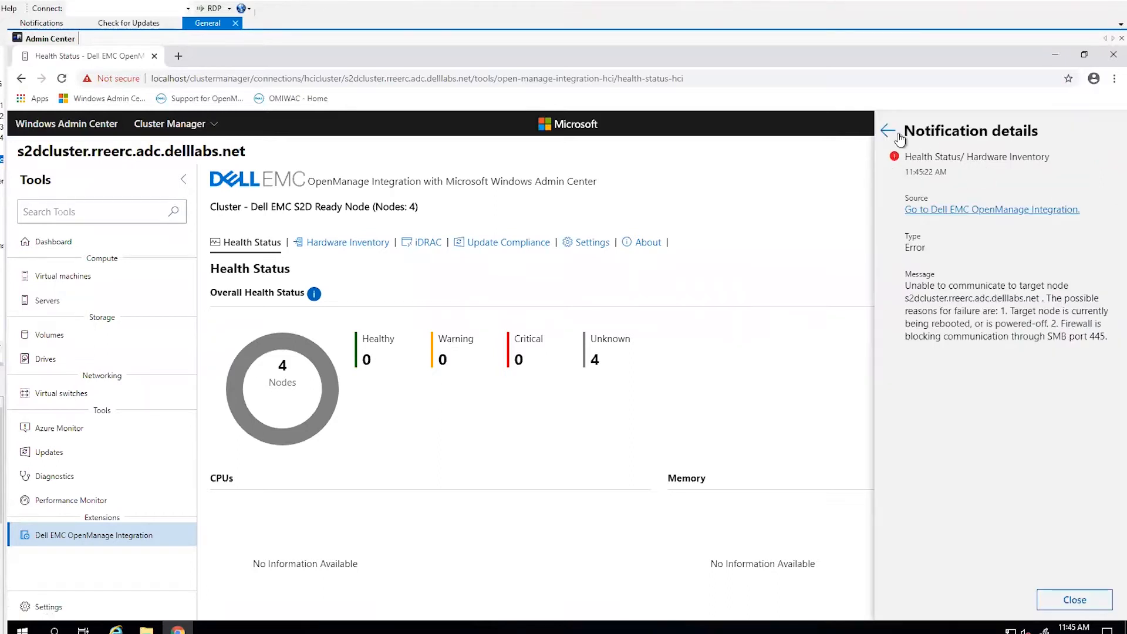
pyautogui.moveTo(960, 286); pyautogui.dragTo(1023, 287)
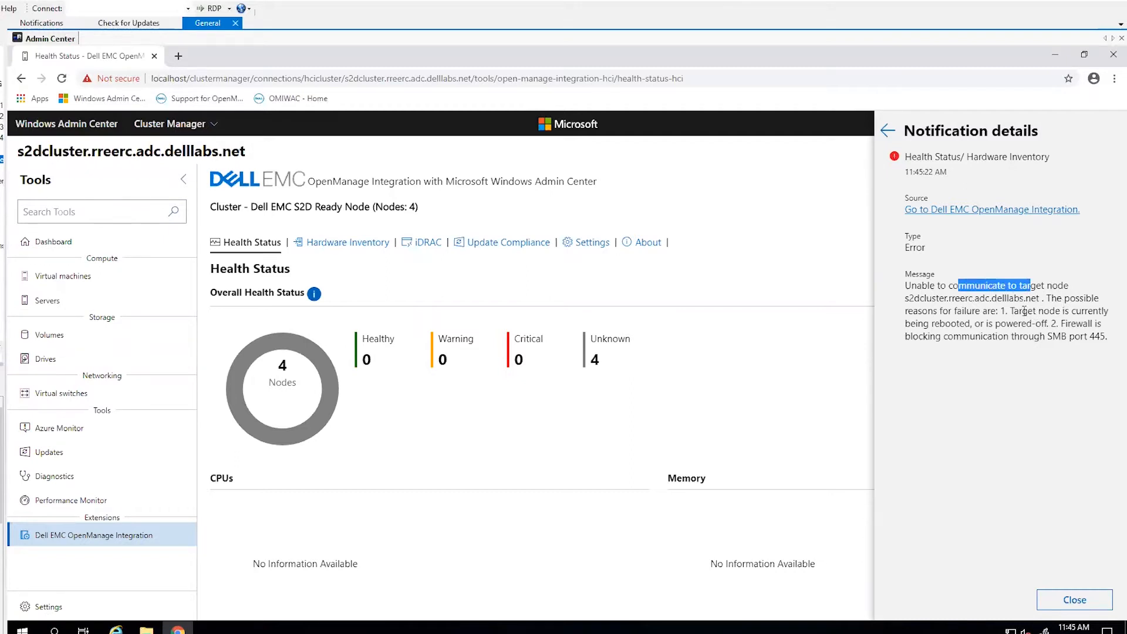
pyautogui.moveTo(1024, 311); pyautogui.dragTo(1066, 306)
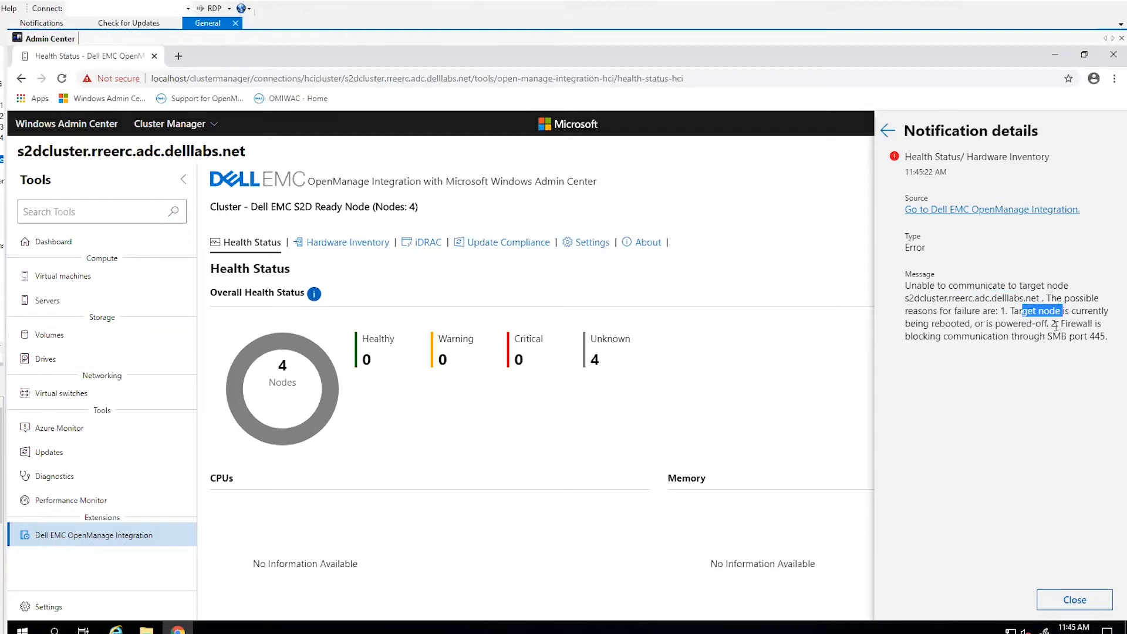
pyautogui.moveTo(948, 337); pyautogui.dragTo(1041, 337)
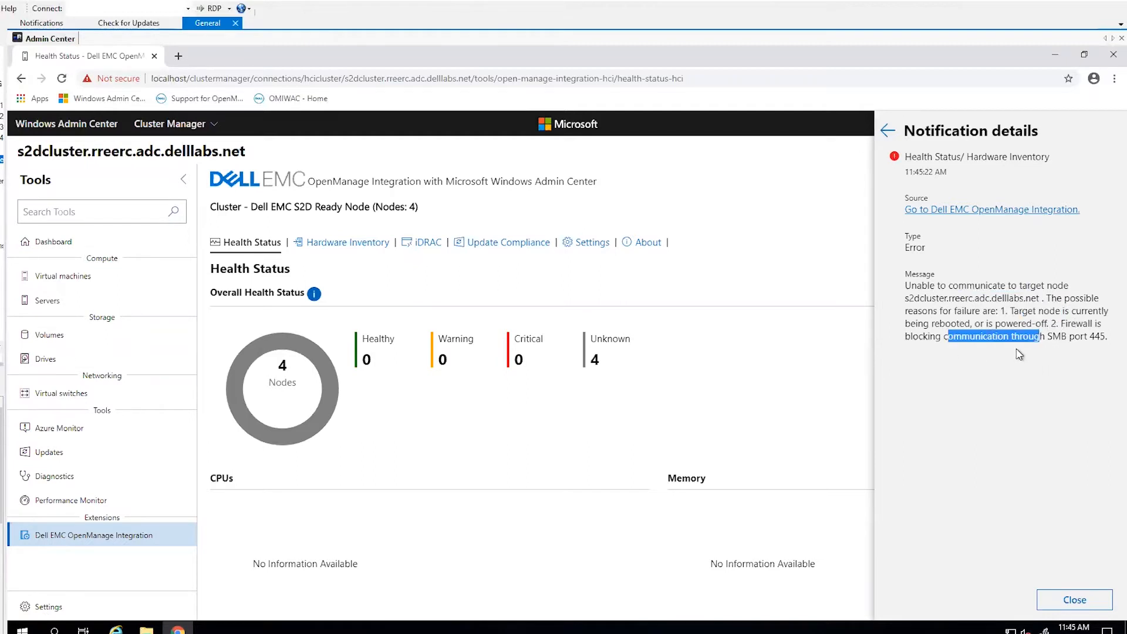
pyautogui.click(1061, 336)
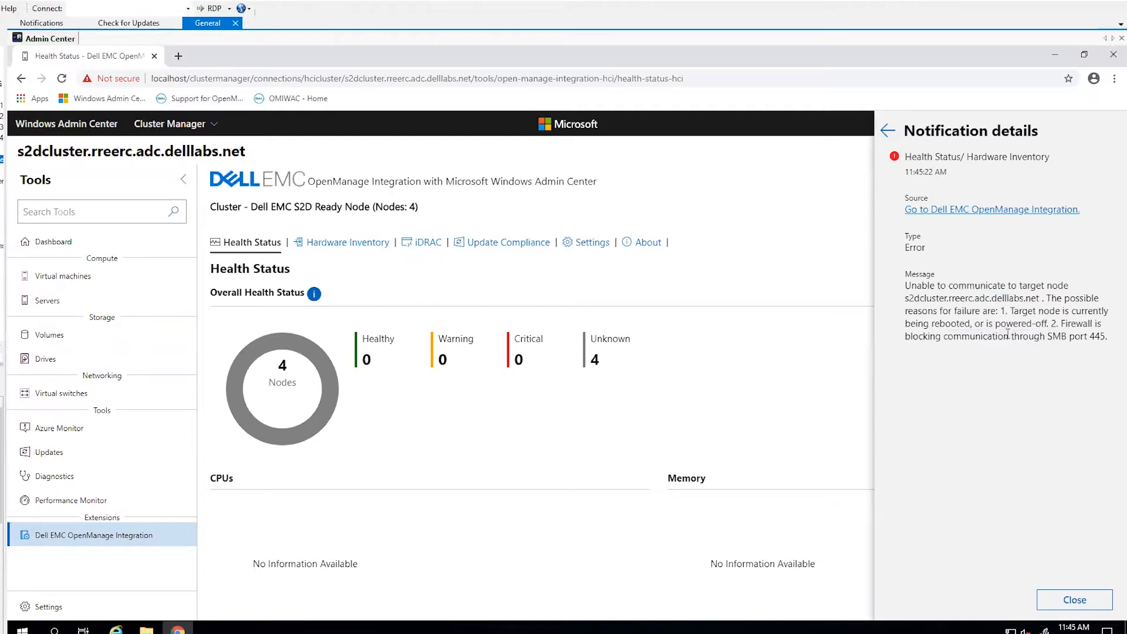
pyautogui.click(888, 130)
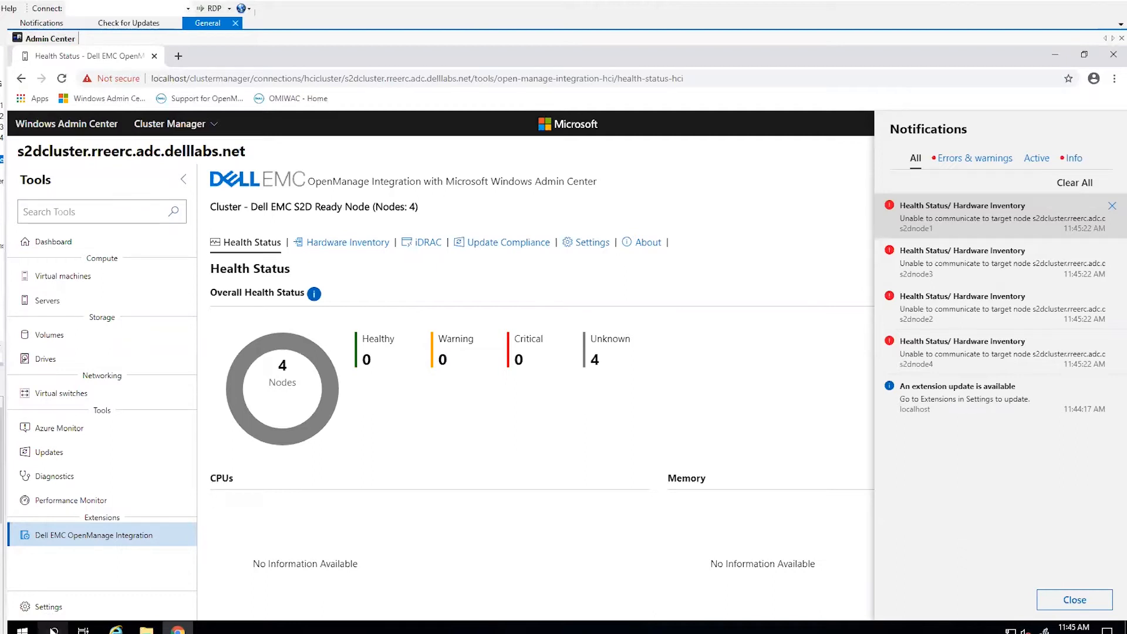
# - Launch Event Viewer and display the Microsoft-ServerManagementExperience log under Applications and Services Logs
pyautogui.click(53, 630)
pyautogui.write('event')
pyautogui.press('Return')
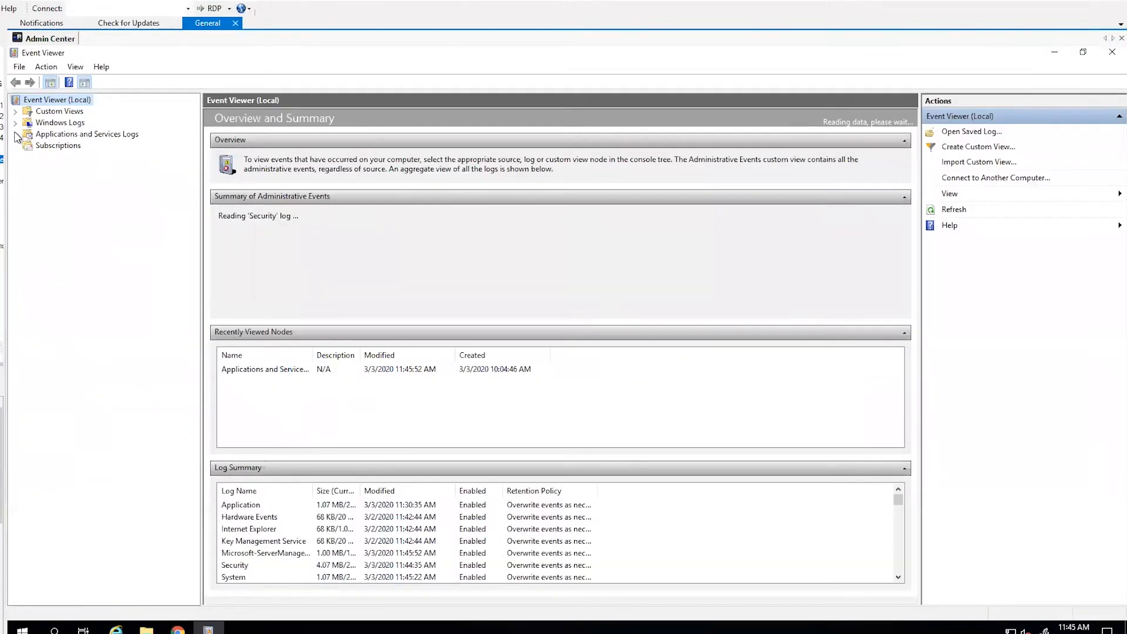
pyautogui.click(16, 134)
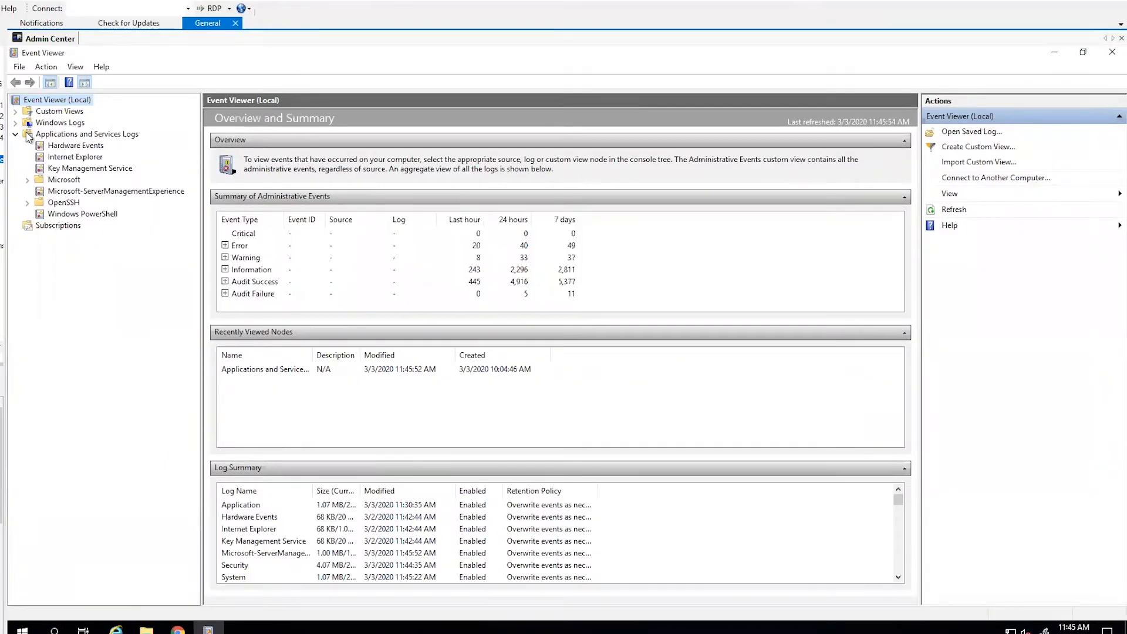
pyautogui.click(87, 192)
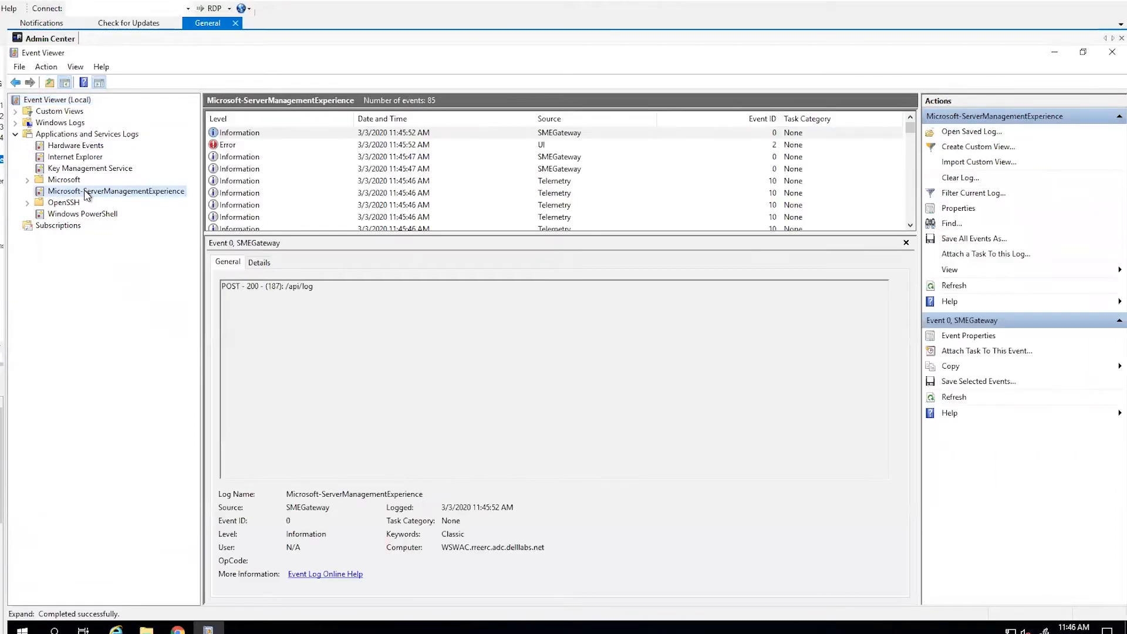
# - Examine the UI error and the 11:45:22 AM SMEGateway error for the exception text and error code
pyautogui.click(303, 146)
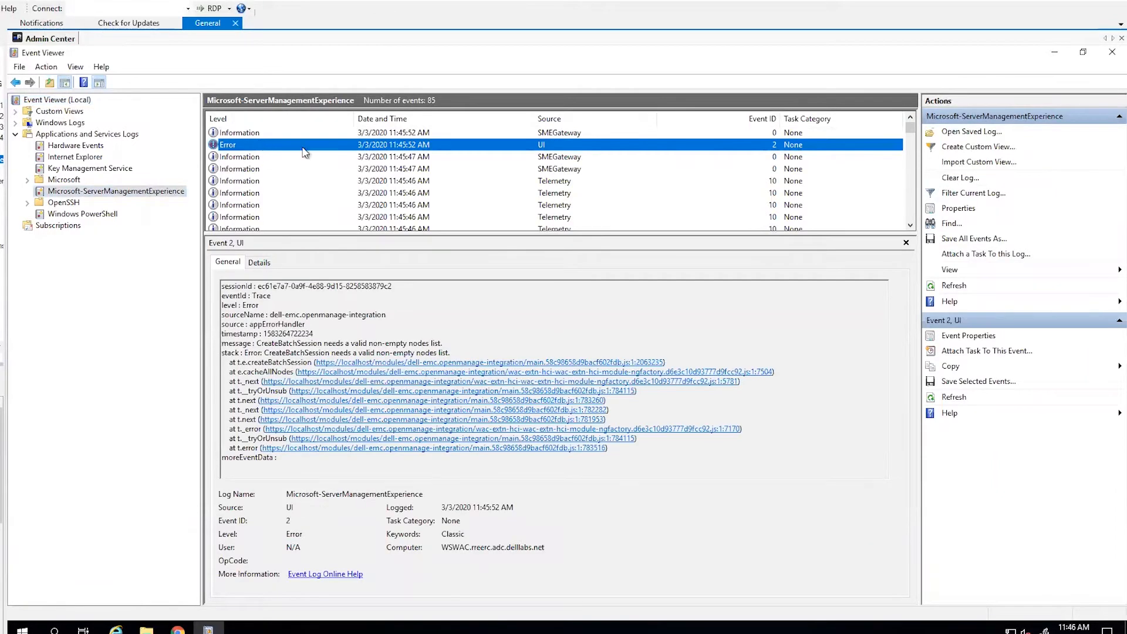
pyautogui.scroll(-5, 410, 194)
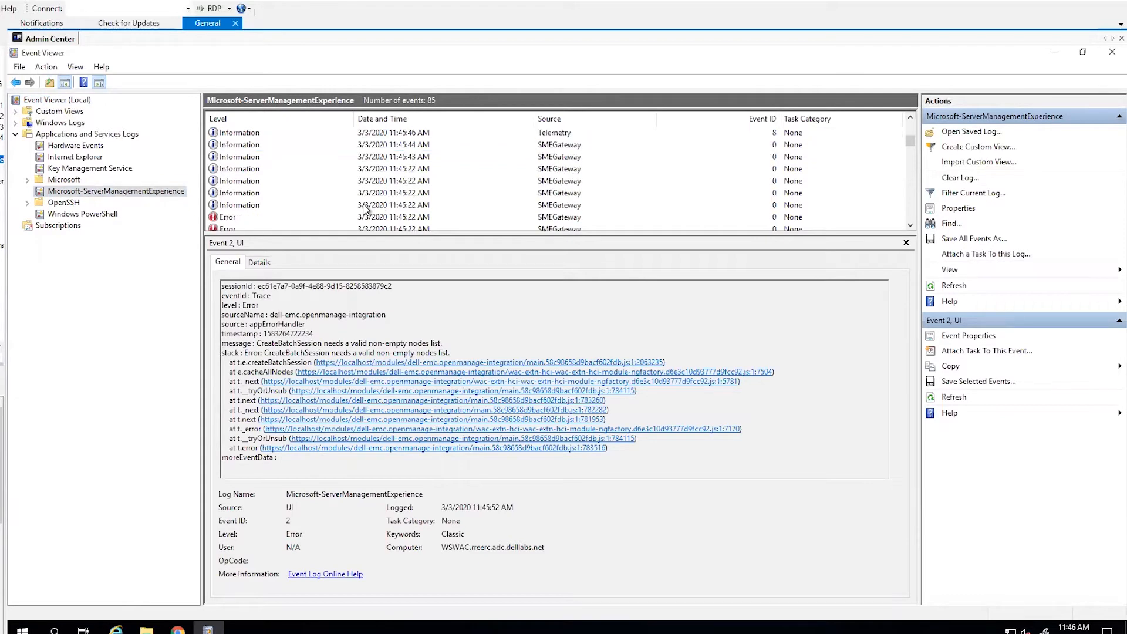
pyautogui.click(284, 146)
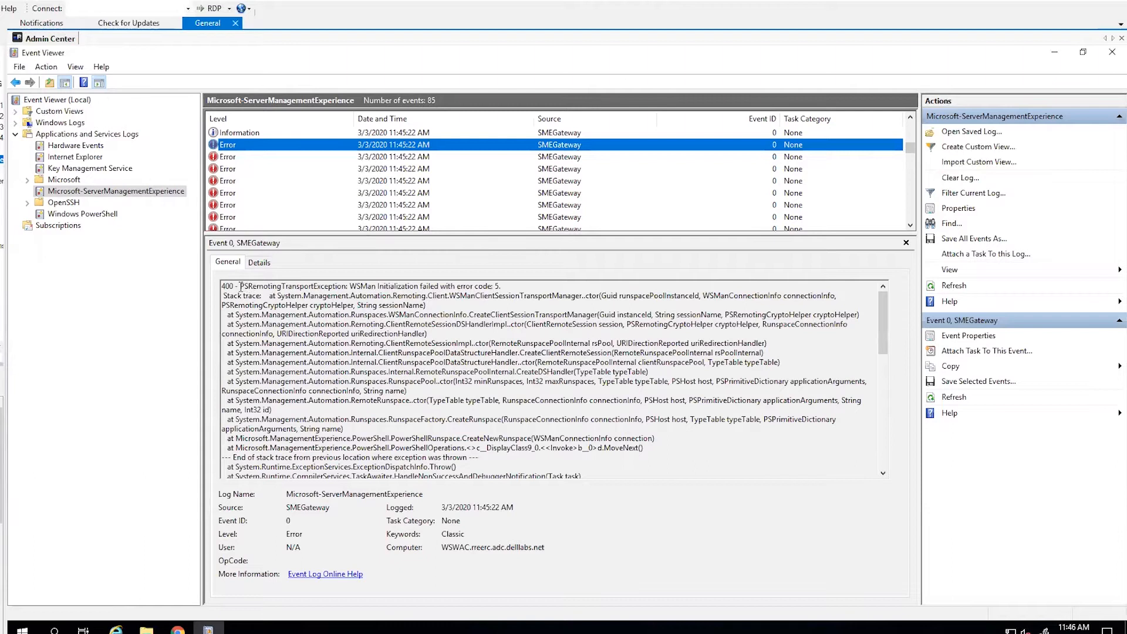
pyautogui.moveTo(241, 286); pyautogui.dragTo(376, 286)
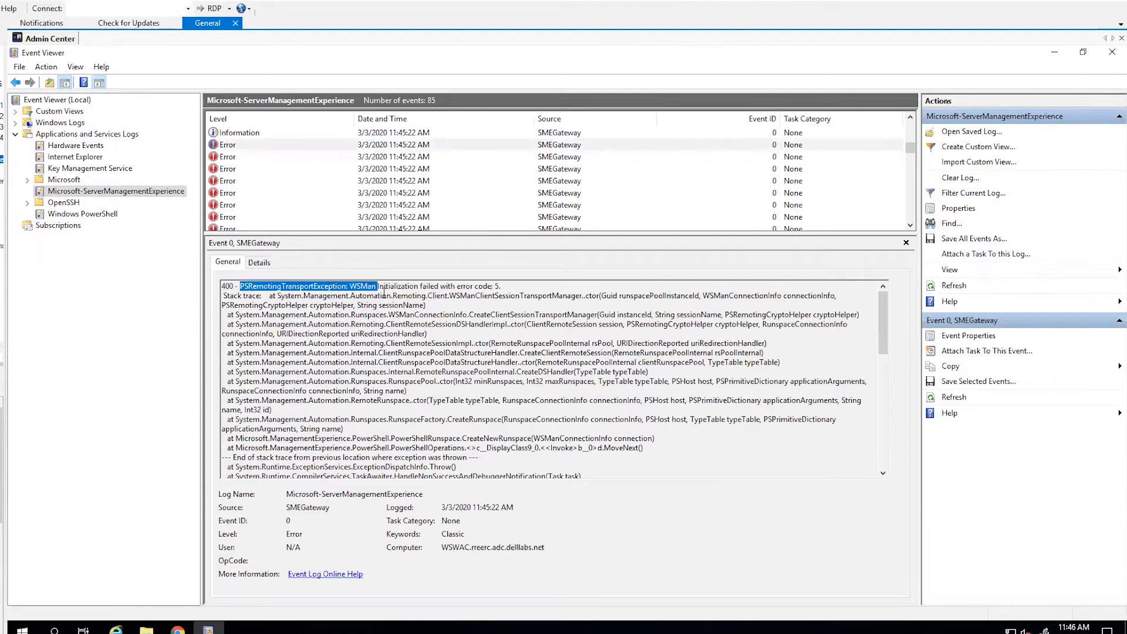
pyautogui.moveTo(473, 286); pyautogui.dragTo(503, 286)
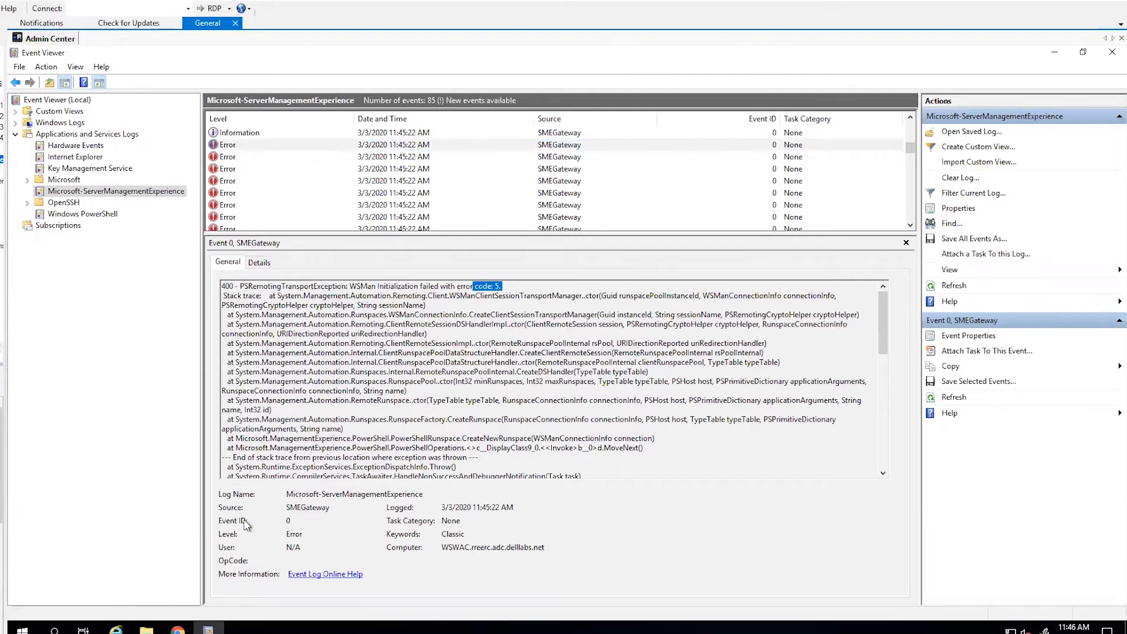
# - Look up error code 5 with net helpmsg 5 in Command Prompt, then close Command Prompt and Event Viewer
pyautogui.click(54, 631)
pyautogui.write('cmd')
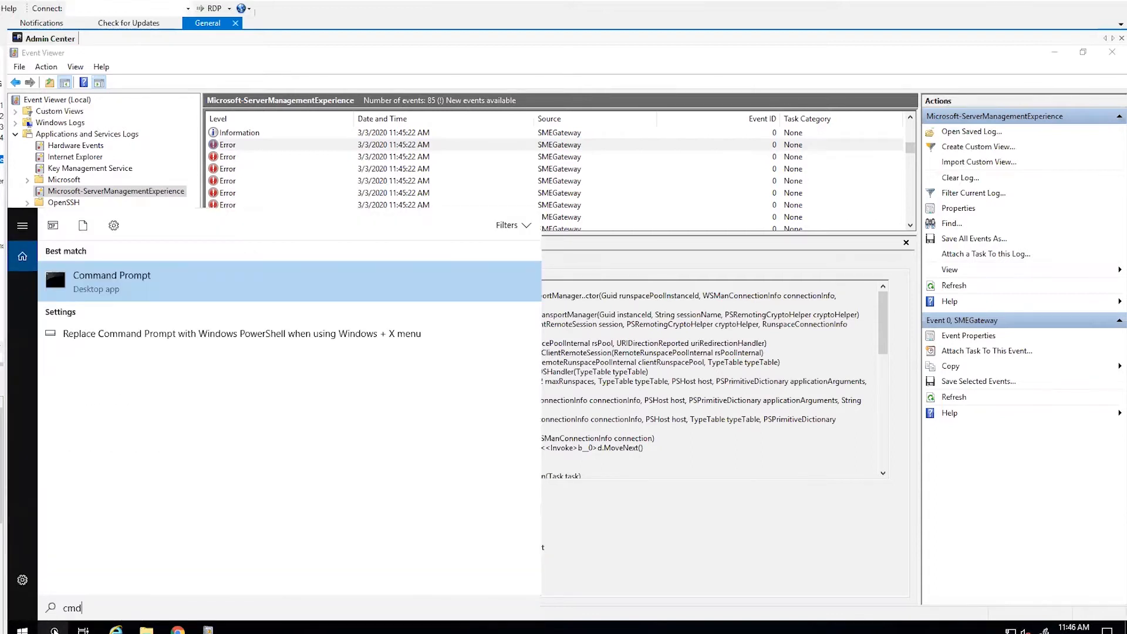
pyautogui.press('Return')
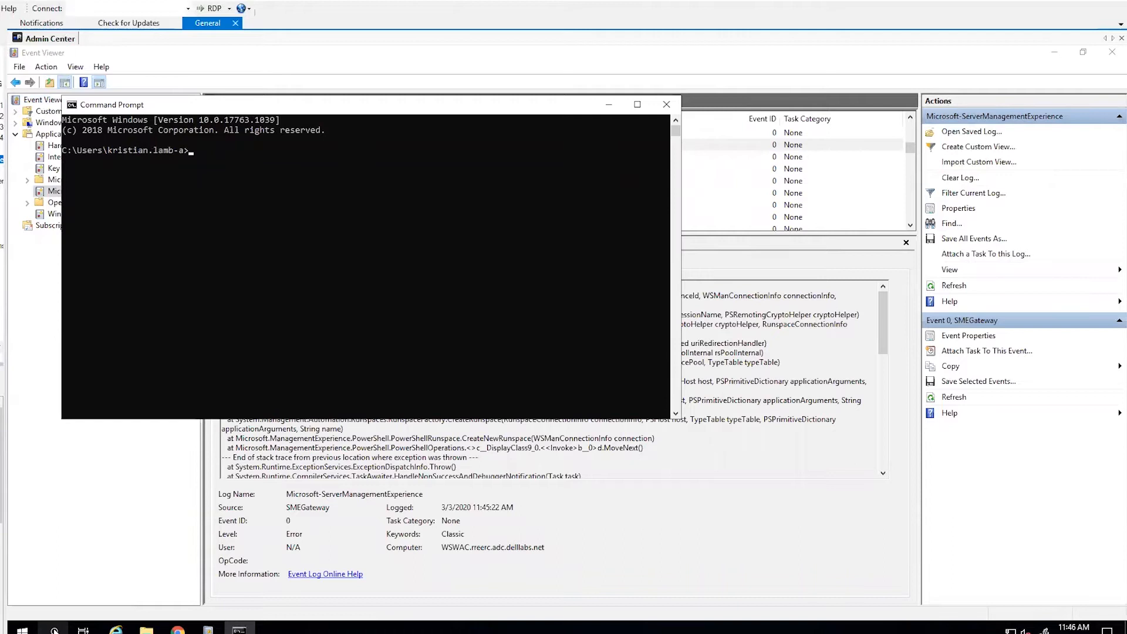
pyautogui.write('win')
pyautogui.press('BackSpace')
pyautogui.press('BackSpace')
pyautogui.write('net helpmsg 5')
pyautogui.press('Return')
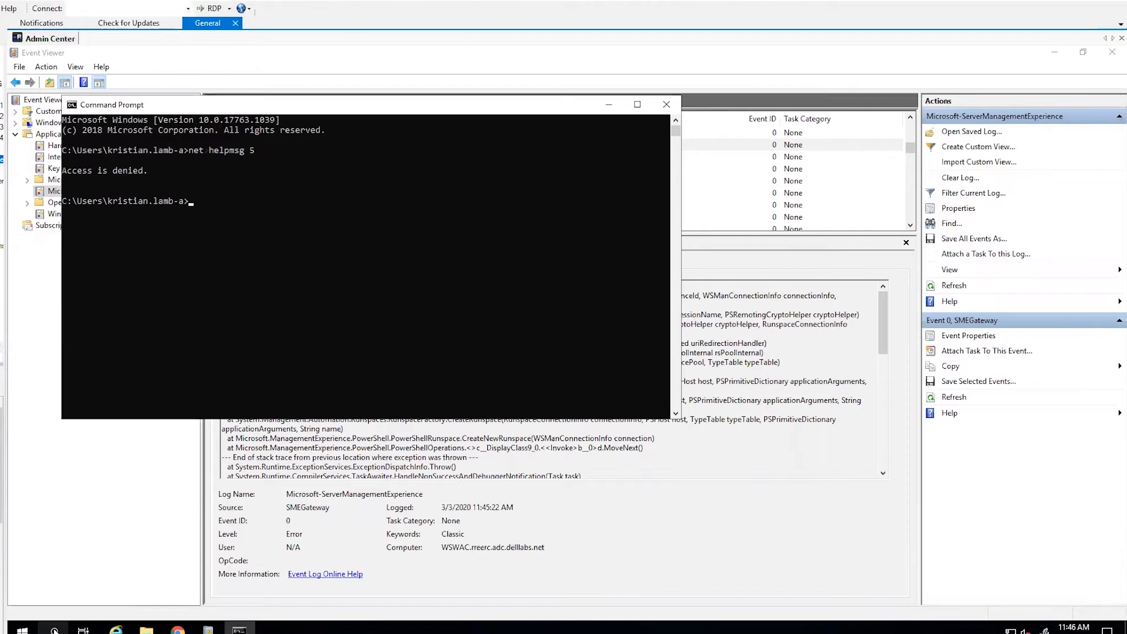
pyautogui.click(667, 104)
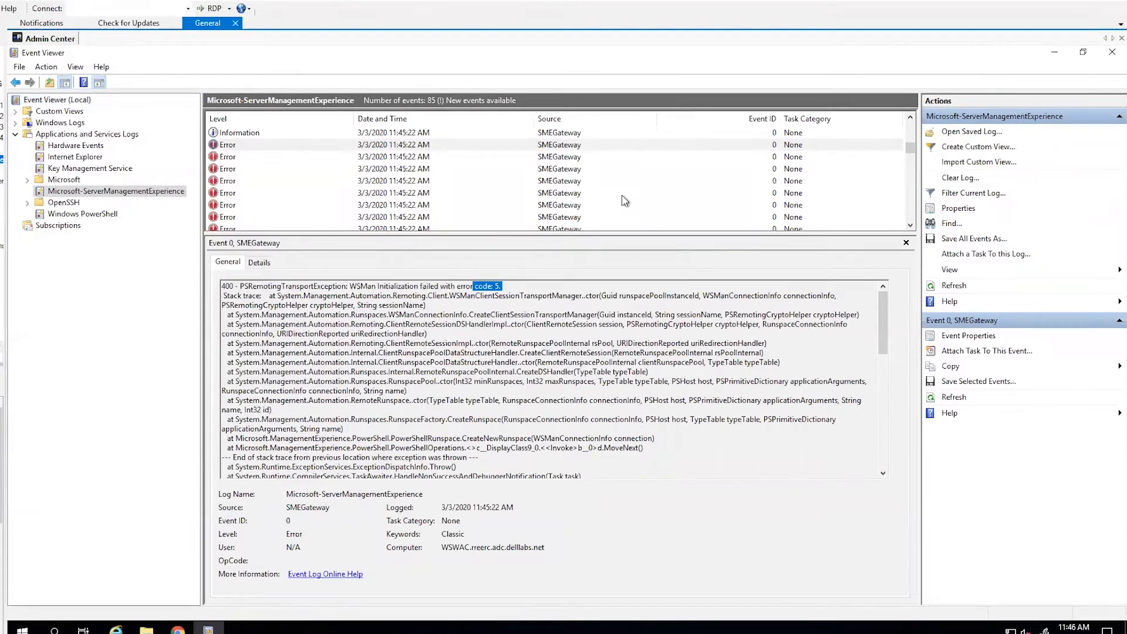
pyautogui.click(1113, 51)
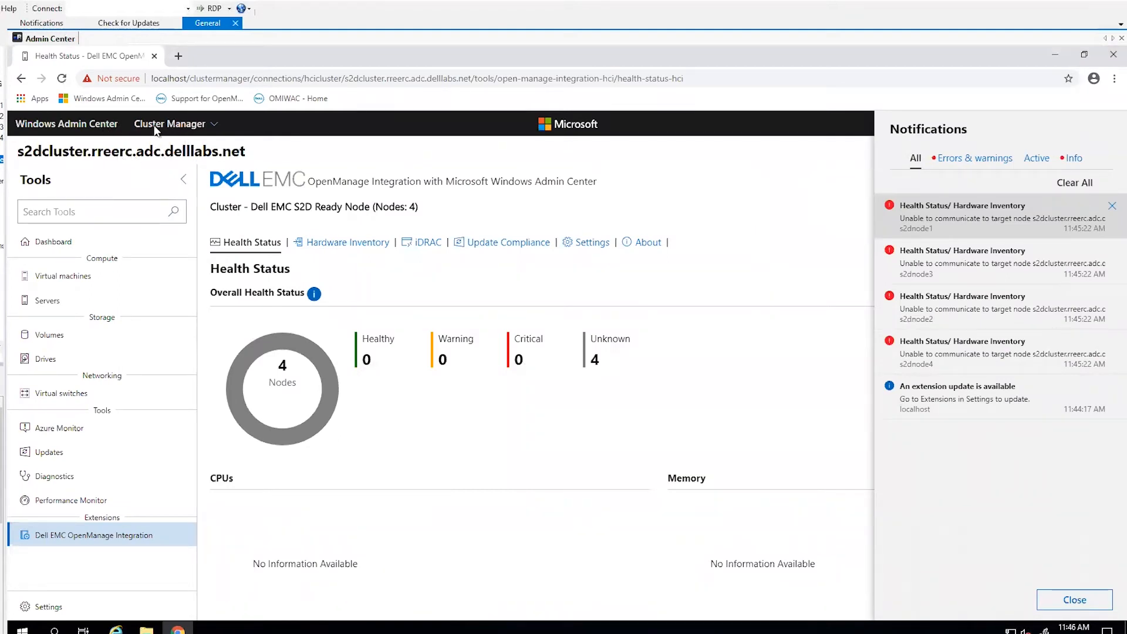
# - Clear all Windows Admin Center notifications and return to the All connections list
pyautogui.click(1076, 182)
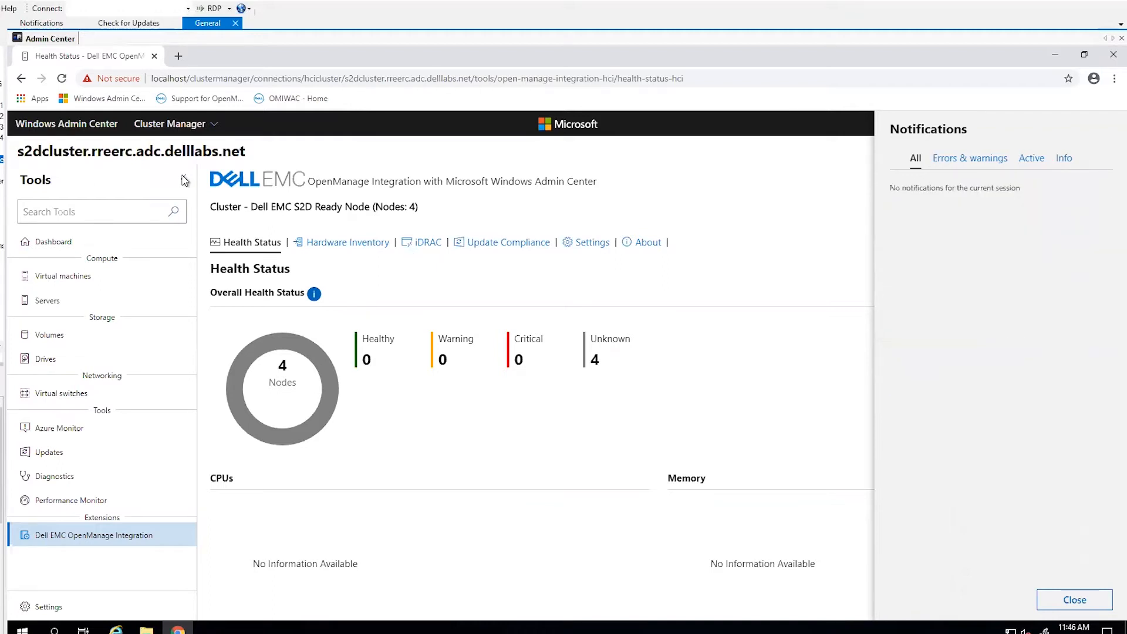
pyautogui.click(155, 123)
pyautogui.click(52, 125)
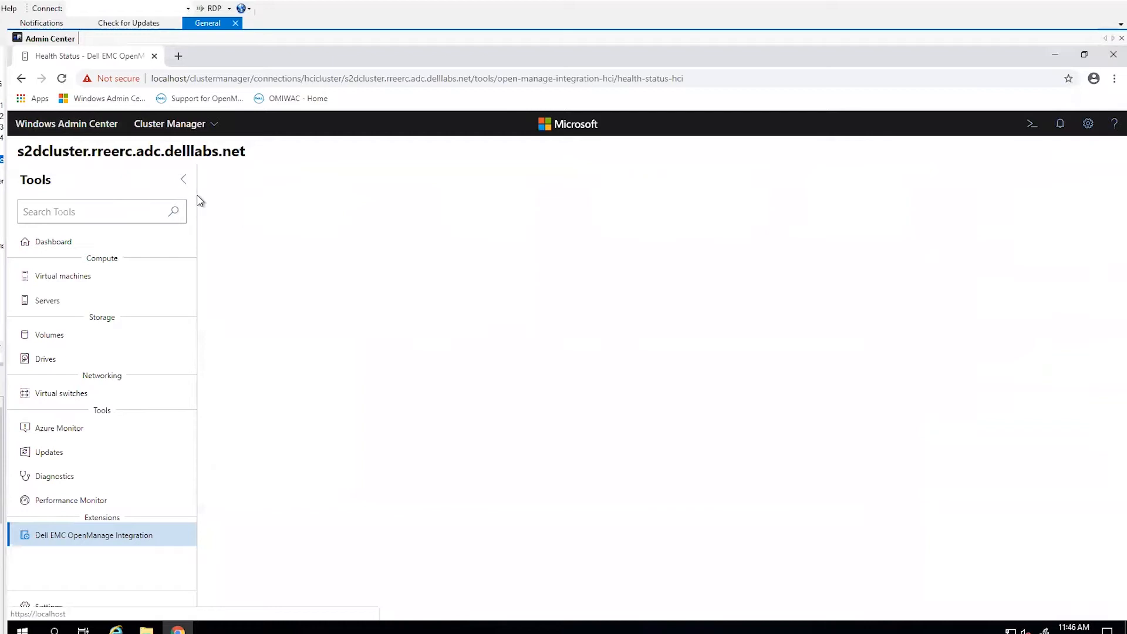
pyautogui.click(175, 125)
pyautogui.click(167, 160)
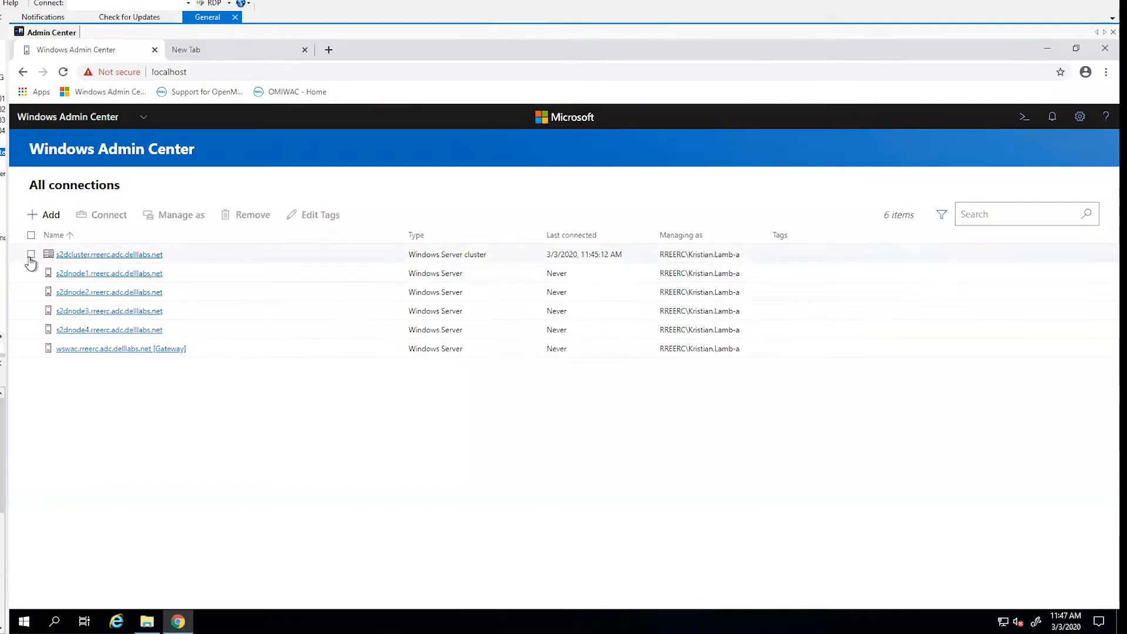
# - Set the s2dcluster connection to be managed with another account and enter the administrator's domain username
pyautogui.click(31, 256)
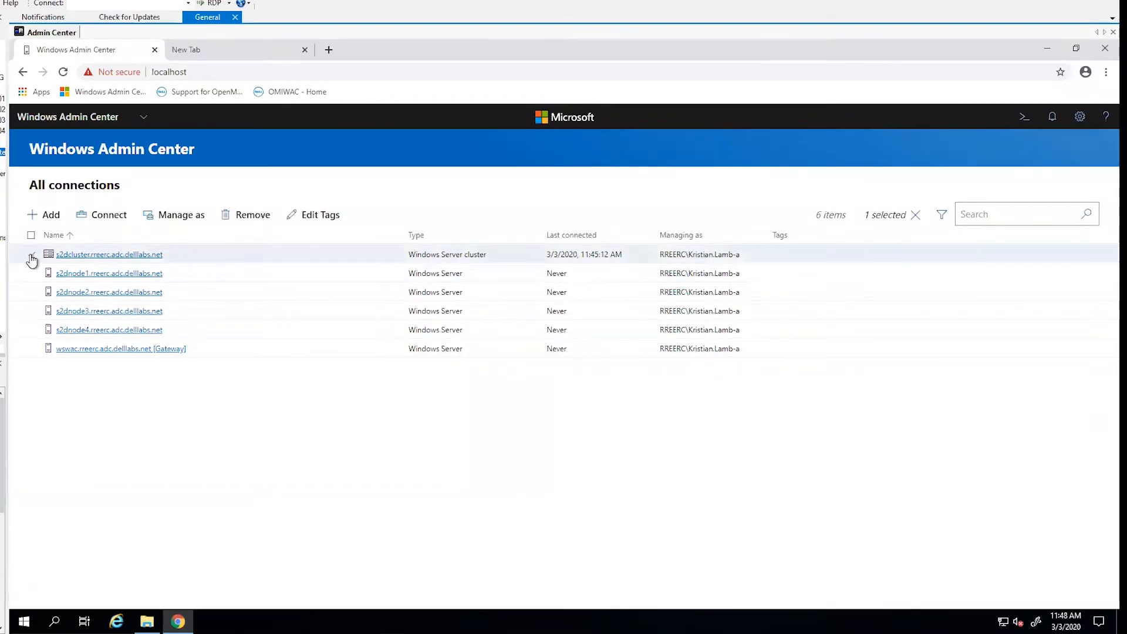
pyautogui.click(181, 218)
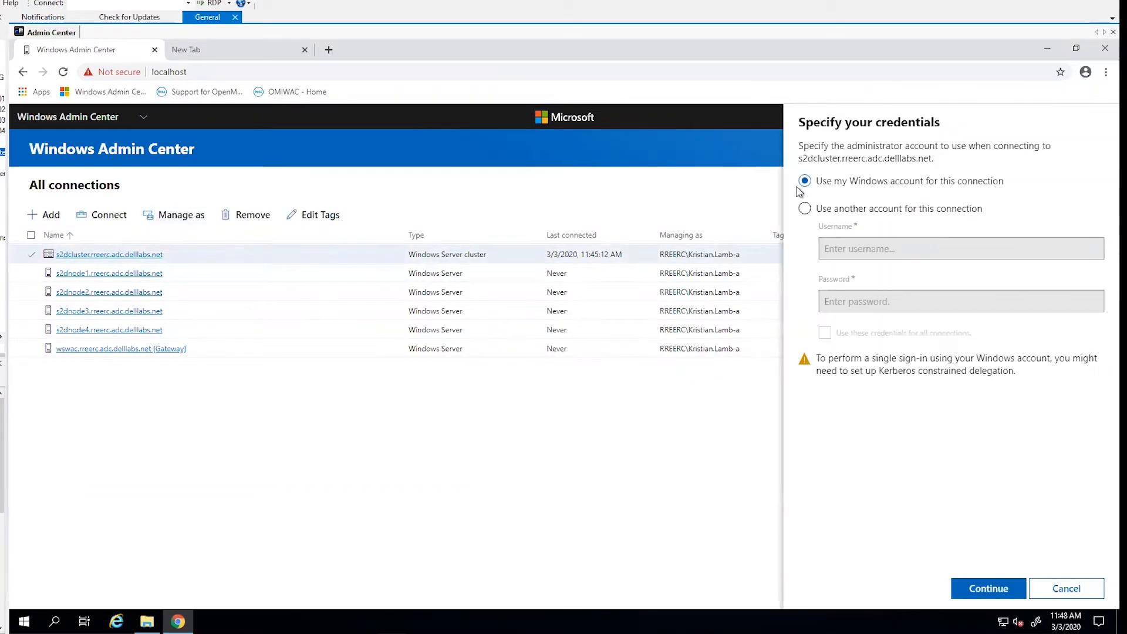
pyautogui.click(814, 212)
pyautogui.click(885, 243)
pyautogui.write('v')
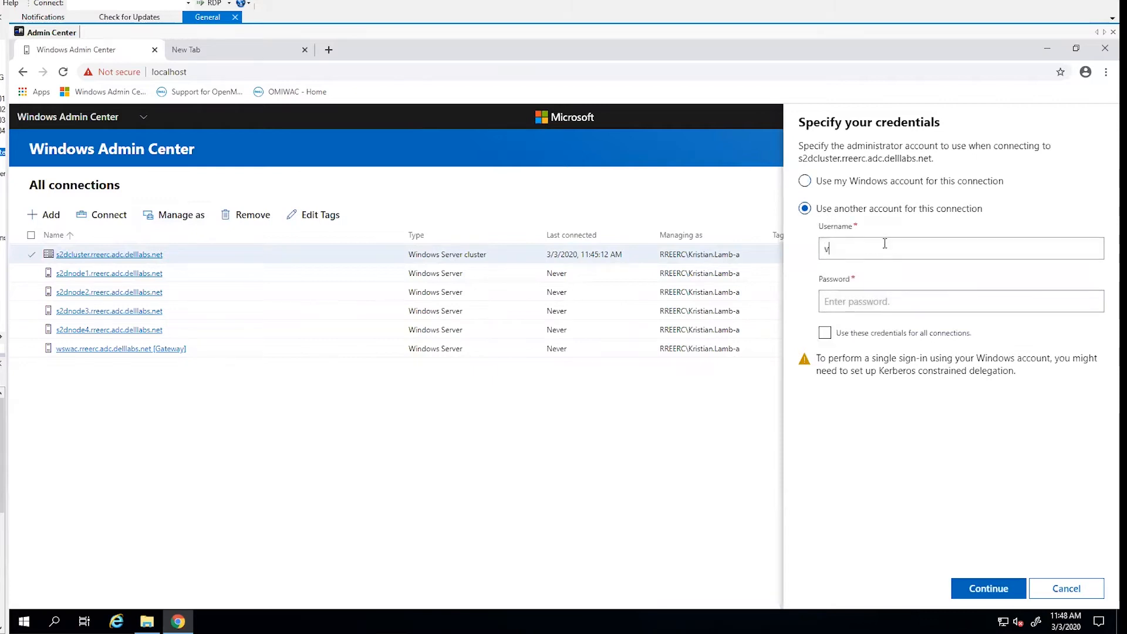
pyautogui.press('BackSpace')
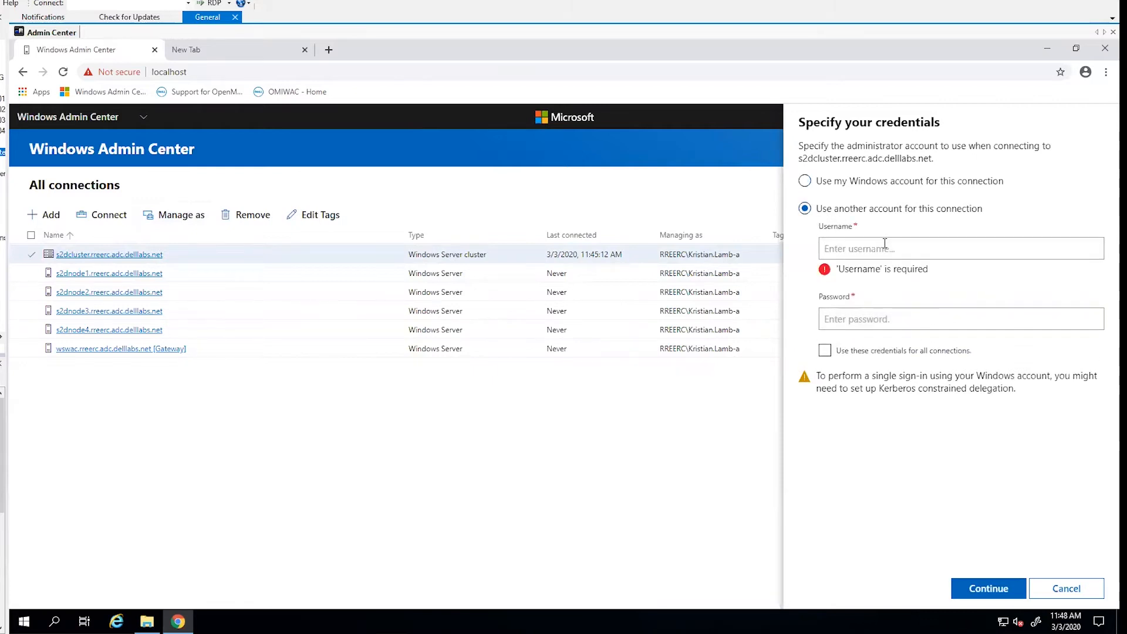
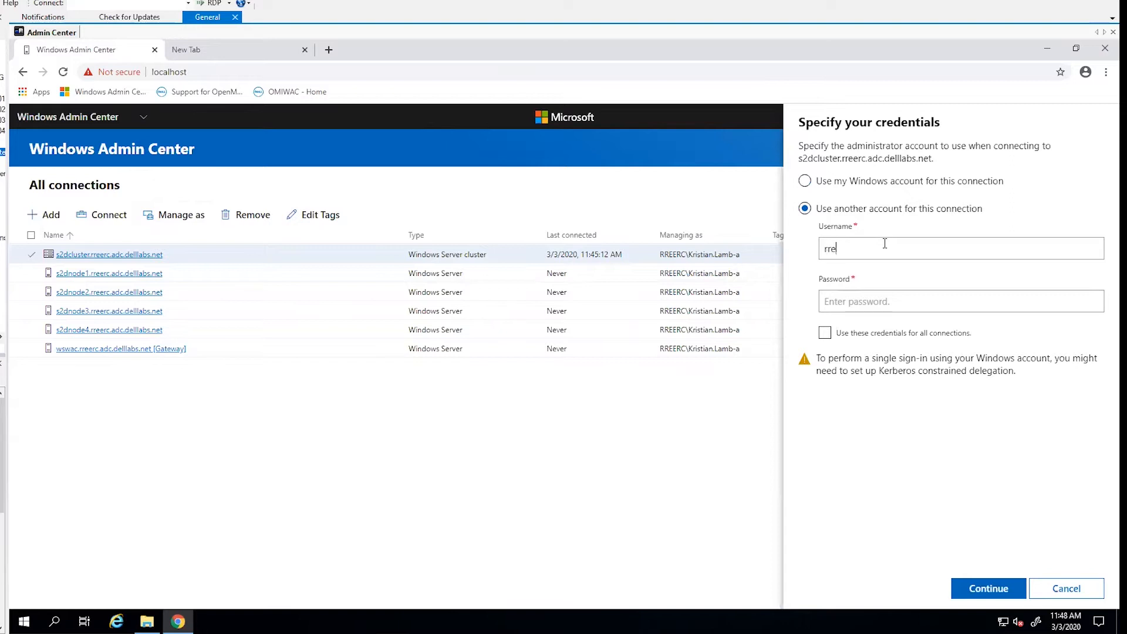
# - Enter the administrator account password, enable using these credentials for all connections, and submit them
pyautogui.press('Tab')
pyautogui.write('••••••••')
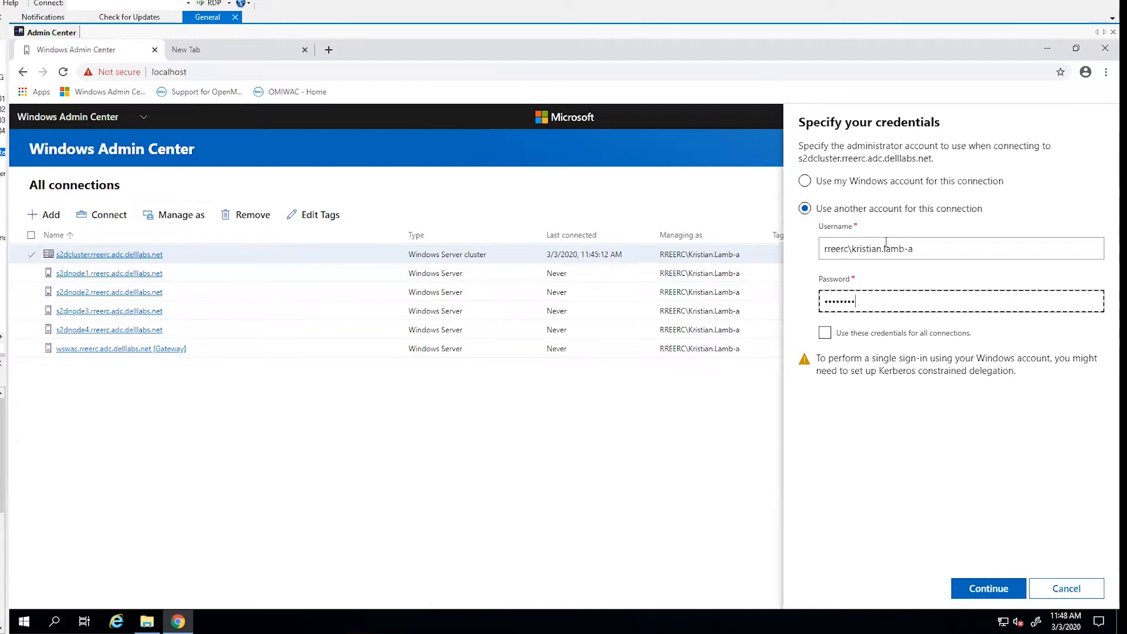
pyautogui.click(825, 333)
pyautogui.click(990, 582)
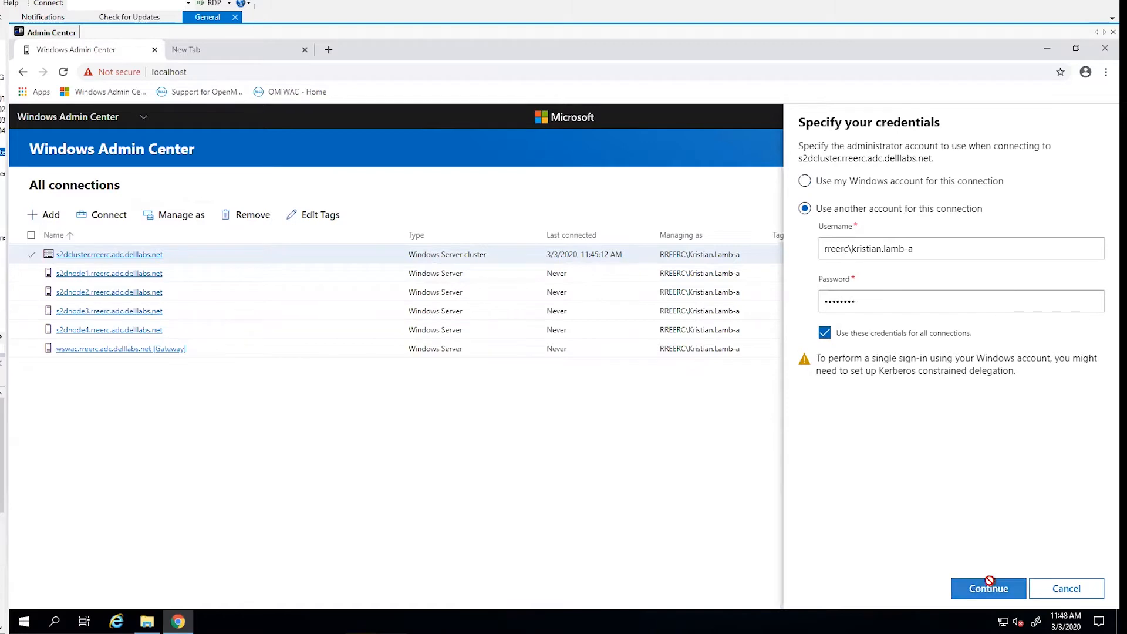
# - Reopen Dell EMC OpenManage Integration for the s2dcluster connection and view the s2dnode4 error notification's details
pyautogui.click(107, 254)
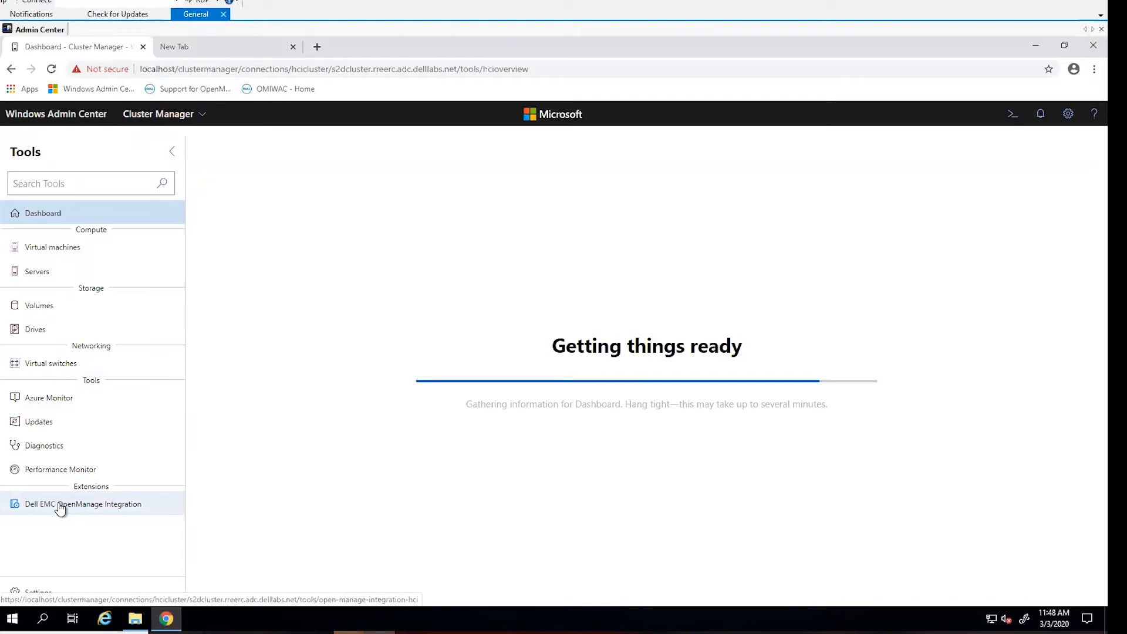
pyautogui.click(59, 506)
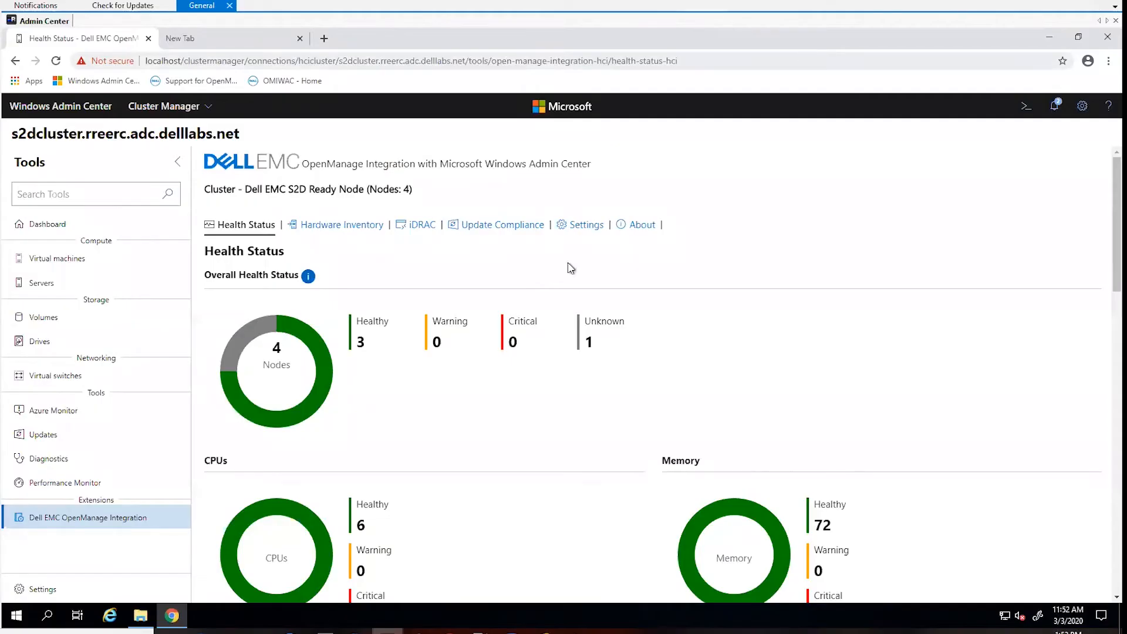
pyautogui.click(1054, 105)
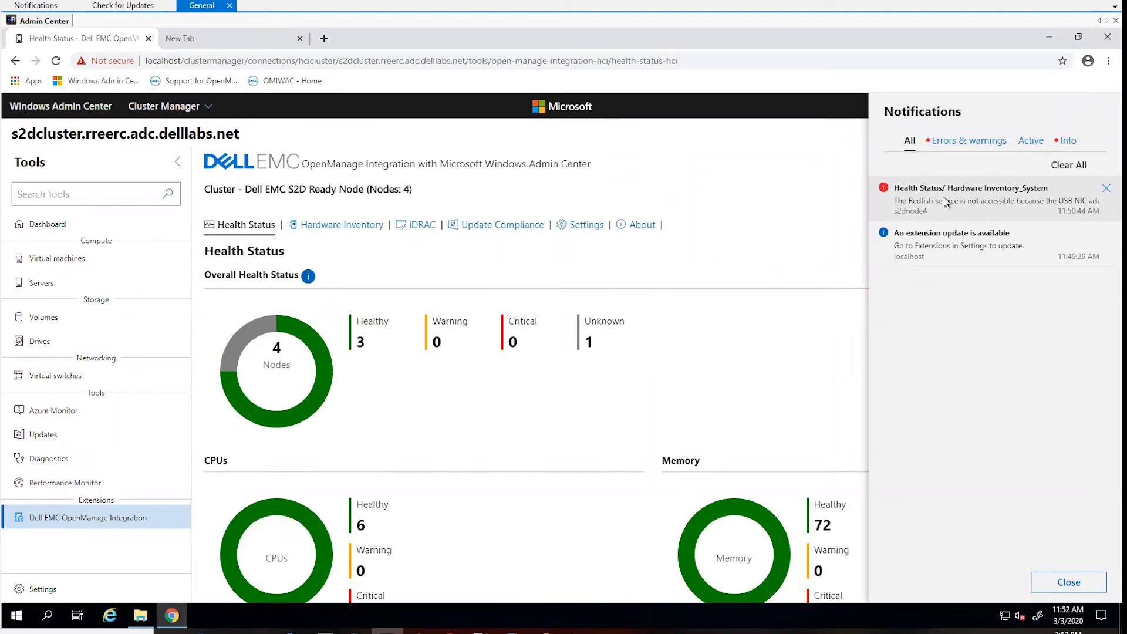
pyautogui.click(946, 202)
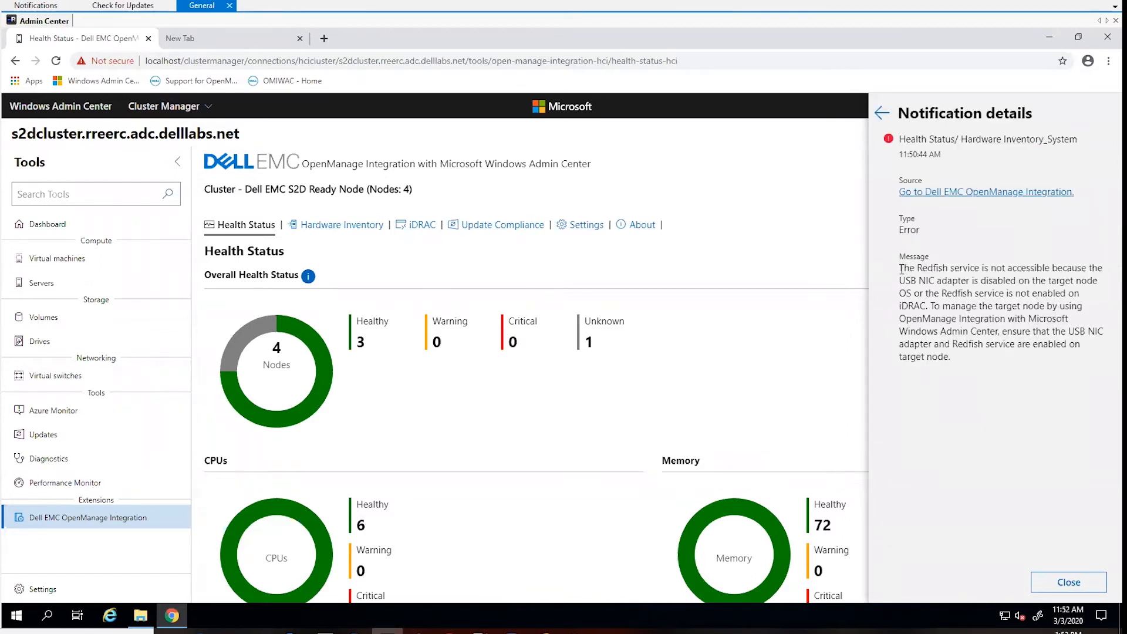
# - Examine the s2dnode4 notification message, highlighting its references to the Redfish service and the USB NIC adapter
pyautogui.moveTo(905, 270); pyautogui.dragTo(988, 268)
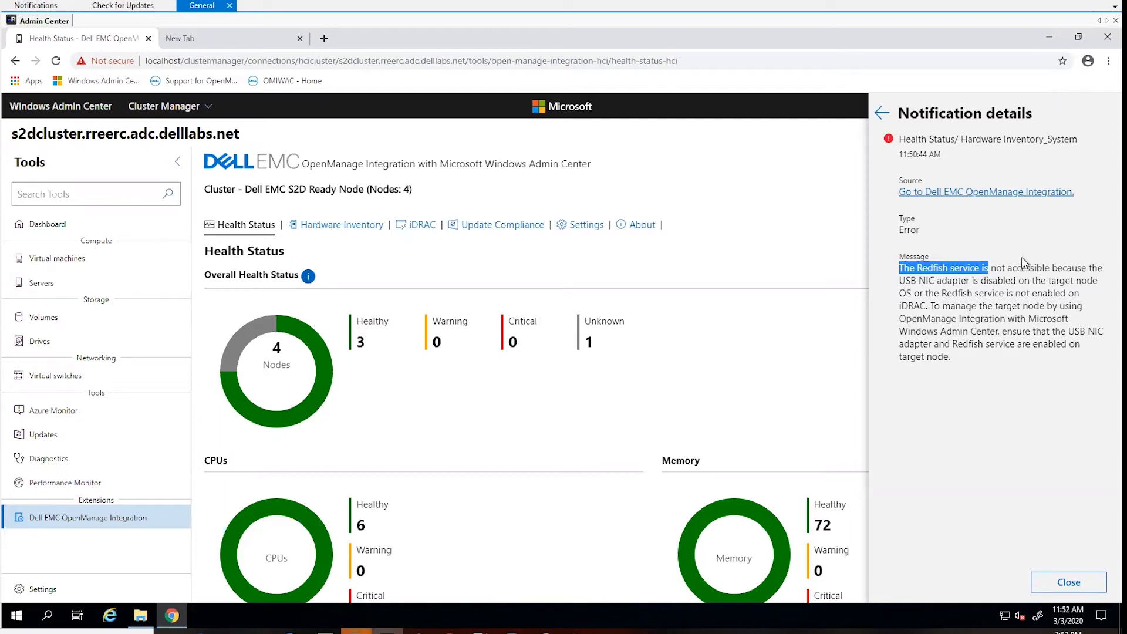
pyautogui.moveTo(979, 293); pyautogui.dragTo(1039, 297)
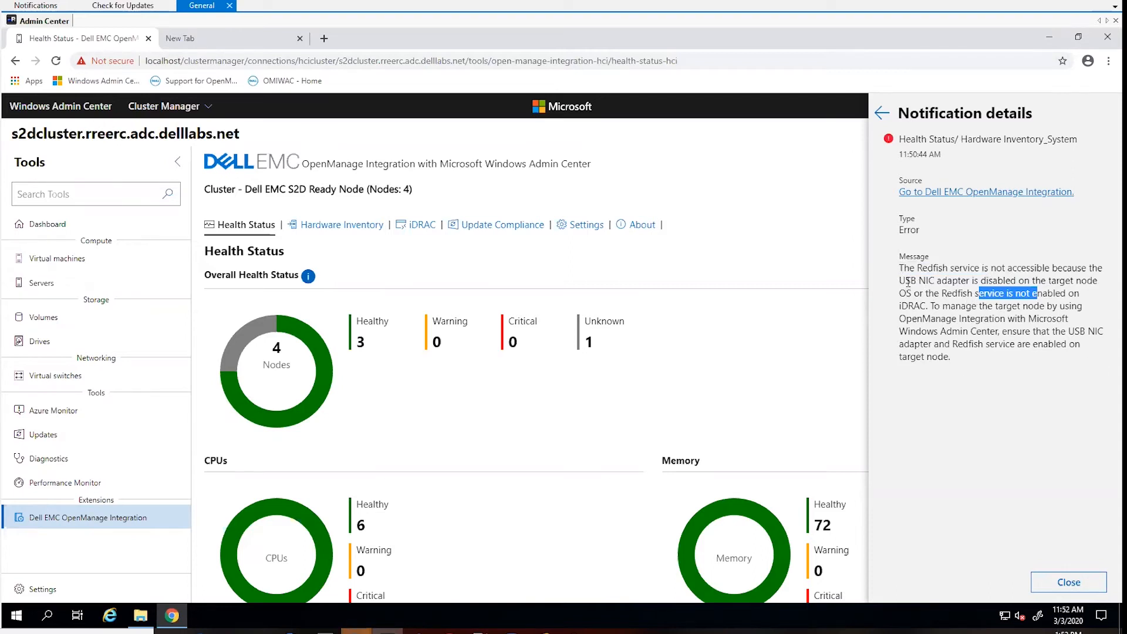
pyautogui.moveTo(900, 281); pyautogui.dragTo(967, 280)
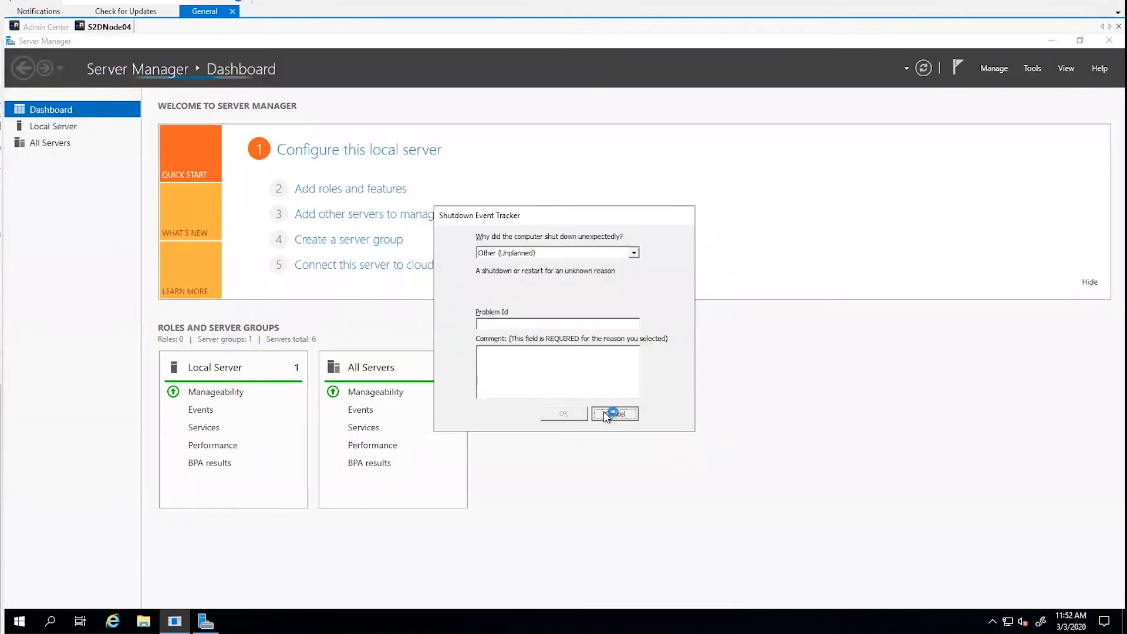
# - In the S2DNode04 session, dismiss the Shutdown Event Tracker, close Server Manager, and run ncpa.cpl to open Network Connections
pyautogui.click(614, 413)
pyautogui.click(1109, 40)
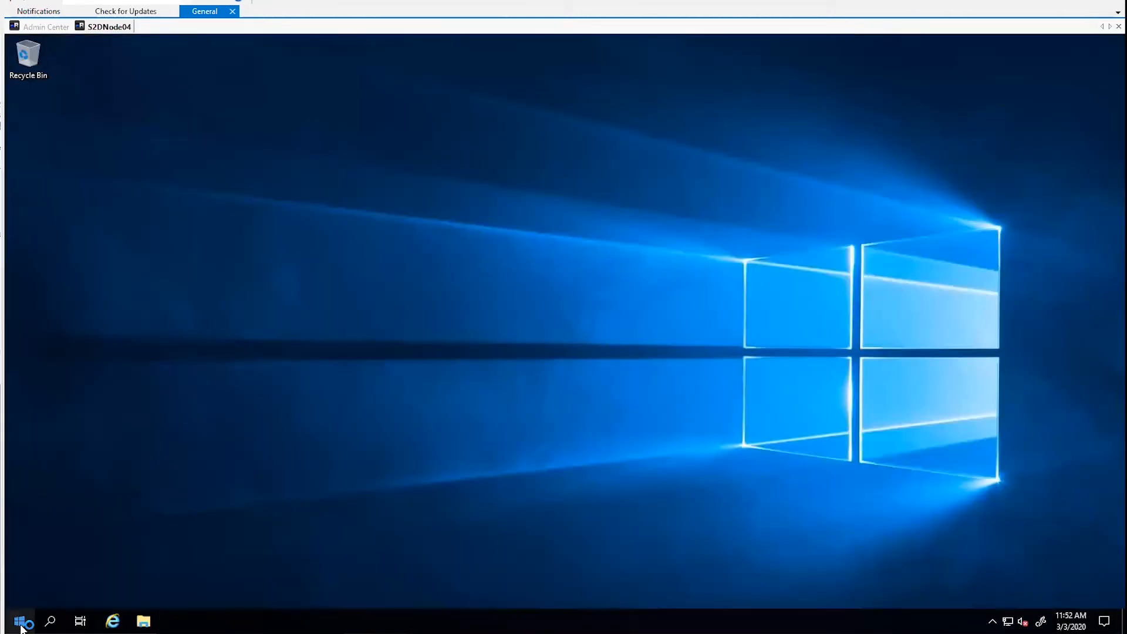
pyautogui.rightClick(20, 622)
pyautogui.click(93, 562)
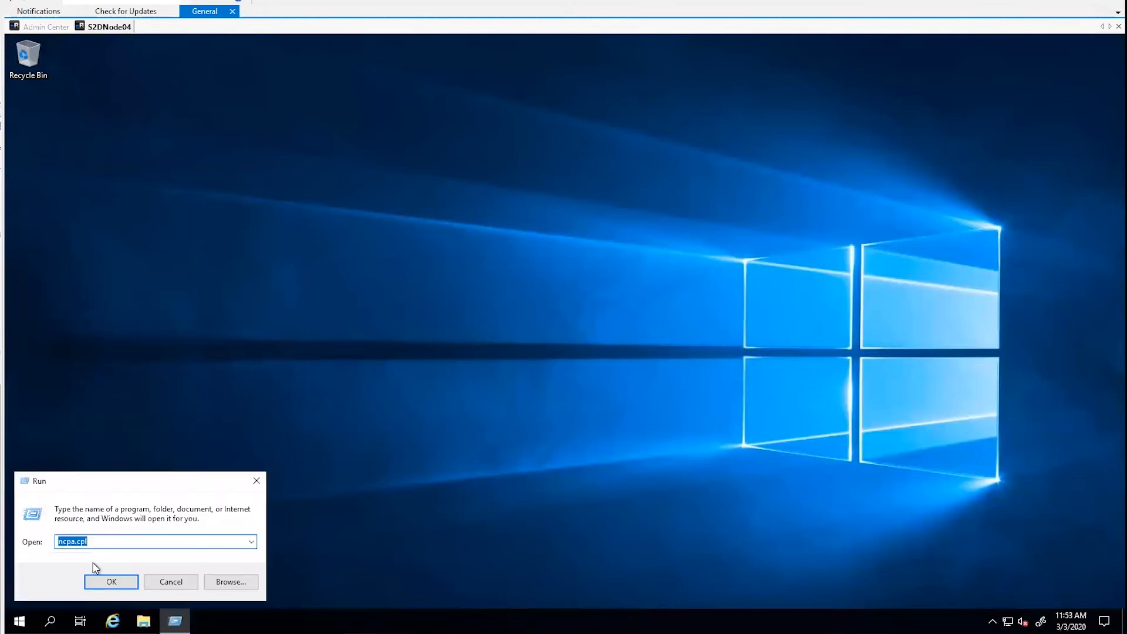
pyautogui.press('Return')
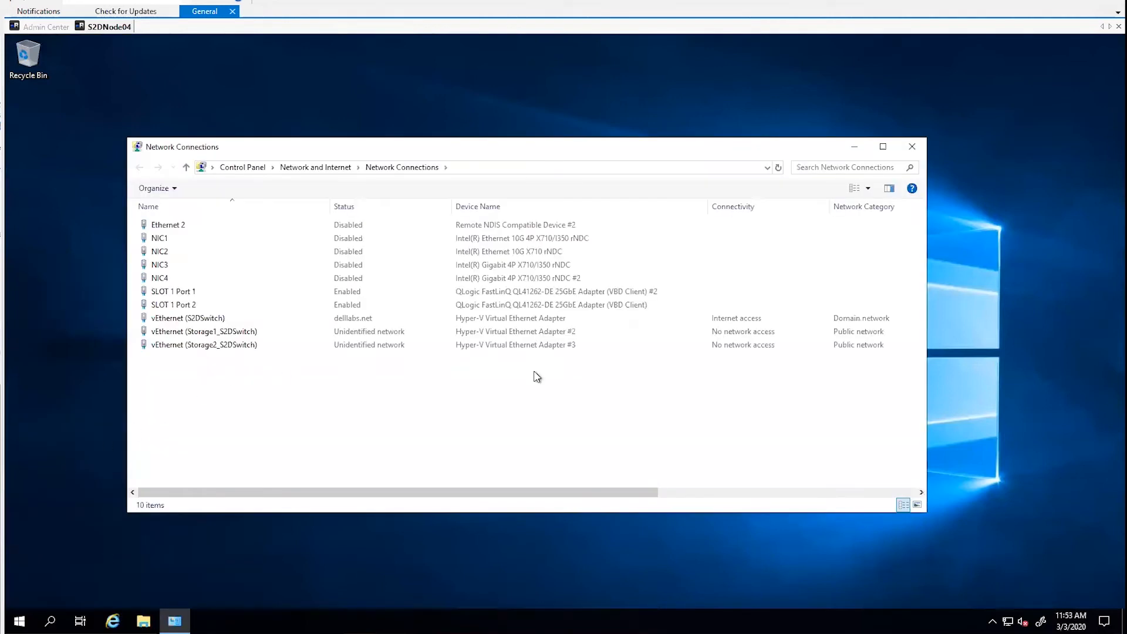
# - Enable the Ethernet 2 adapter for Remote NDIS Compatible Device #2, and close Network Connections
pyautogui.click(480, 229)
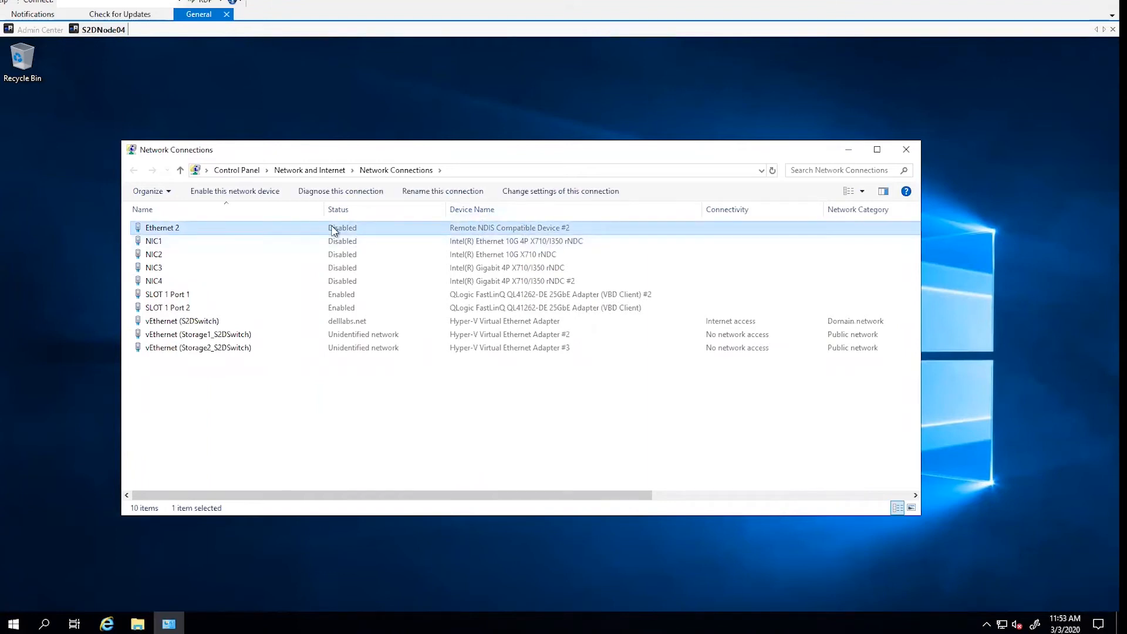
pyautogui.rightClick(301, 232)
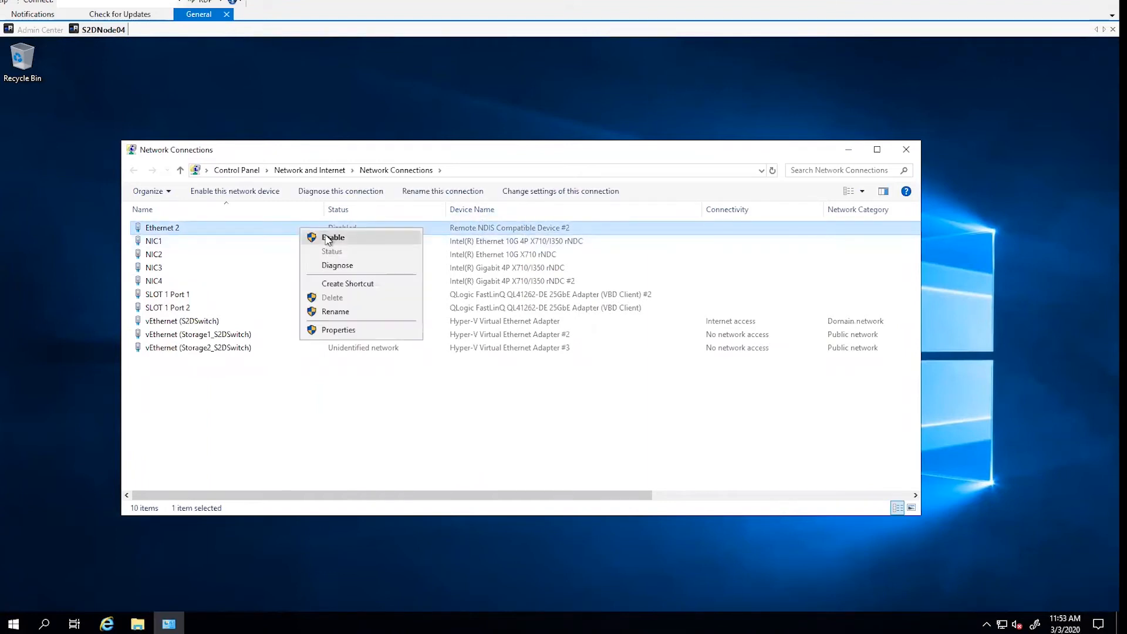
pyautogui.click(328, 238)
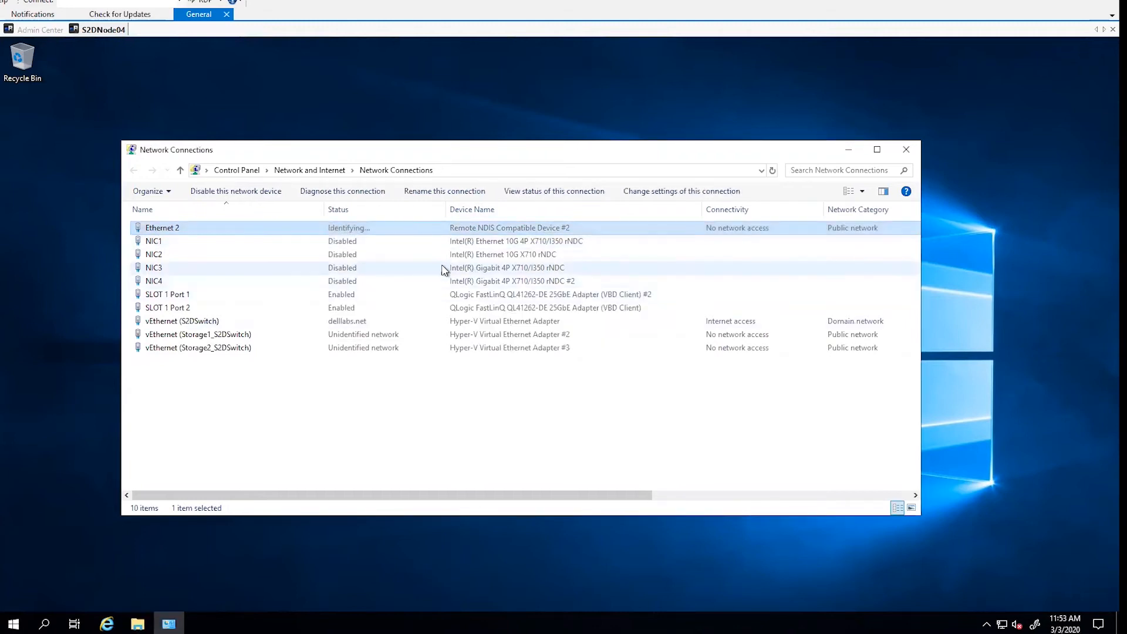
pyautogui.click(907, 150)
# - Switch back to the Admin Center session, reconnect to s2dcluster, and review its health status in Dell EMC OpenManage Integration
pyautogui.click(41, 30)
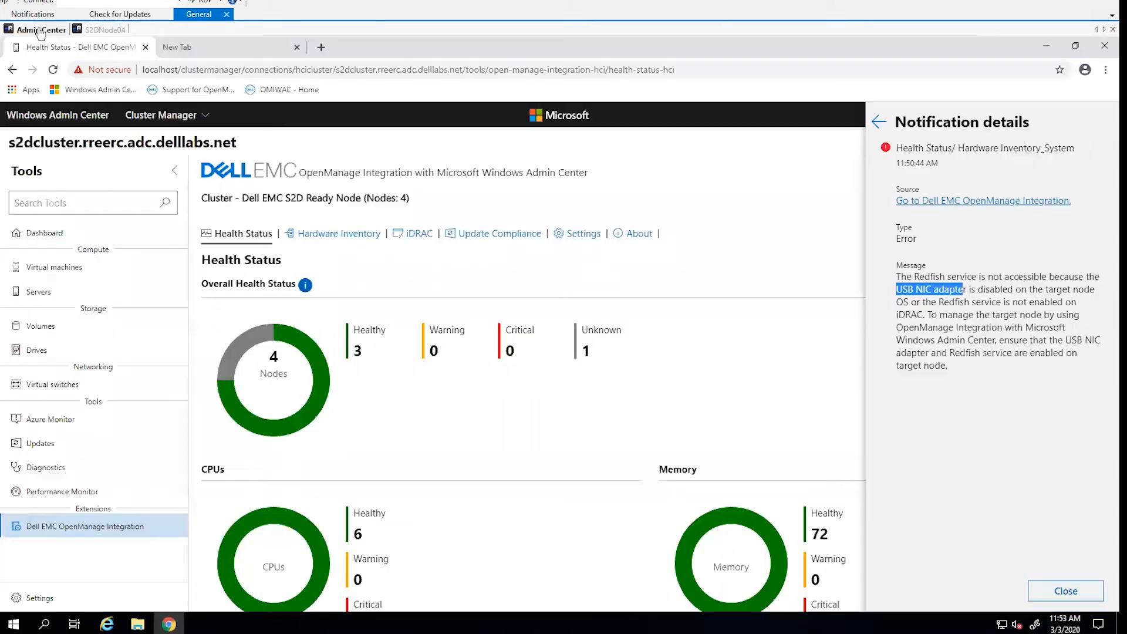
pyautogui.click(72, 530)
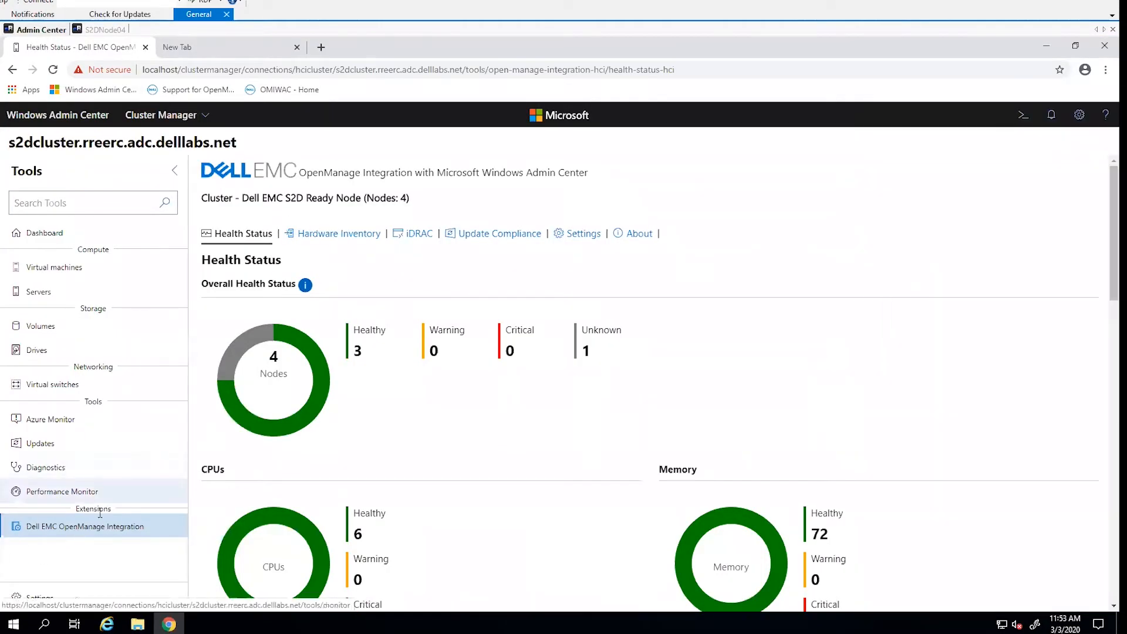
pyautogui.click(93, 117)
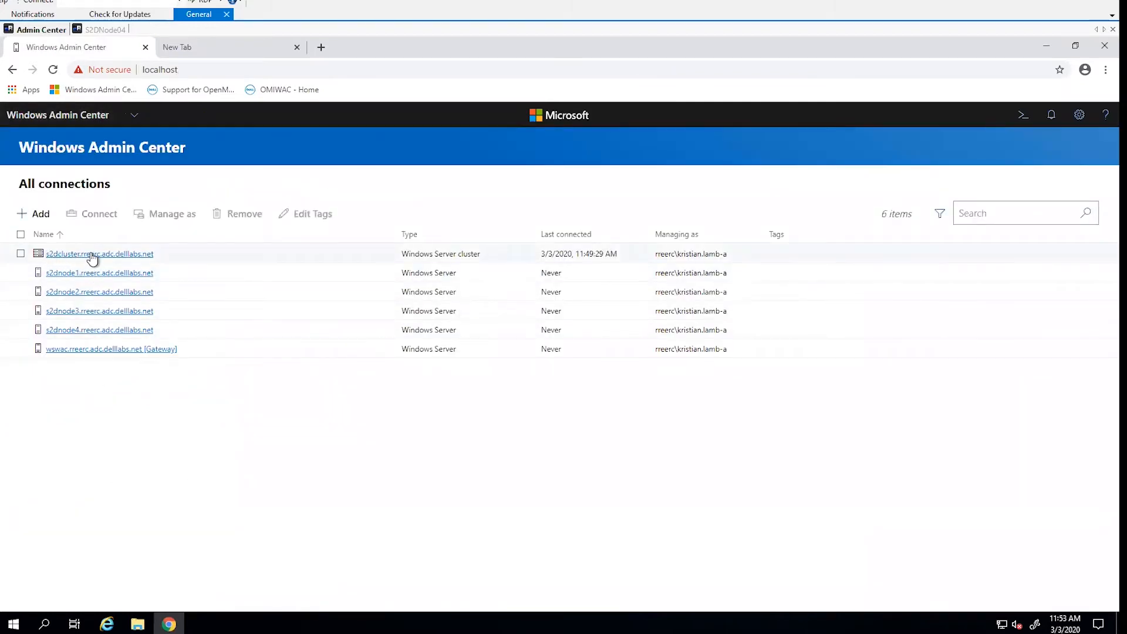
pyautogui.click(93, 255)
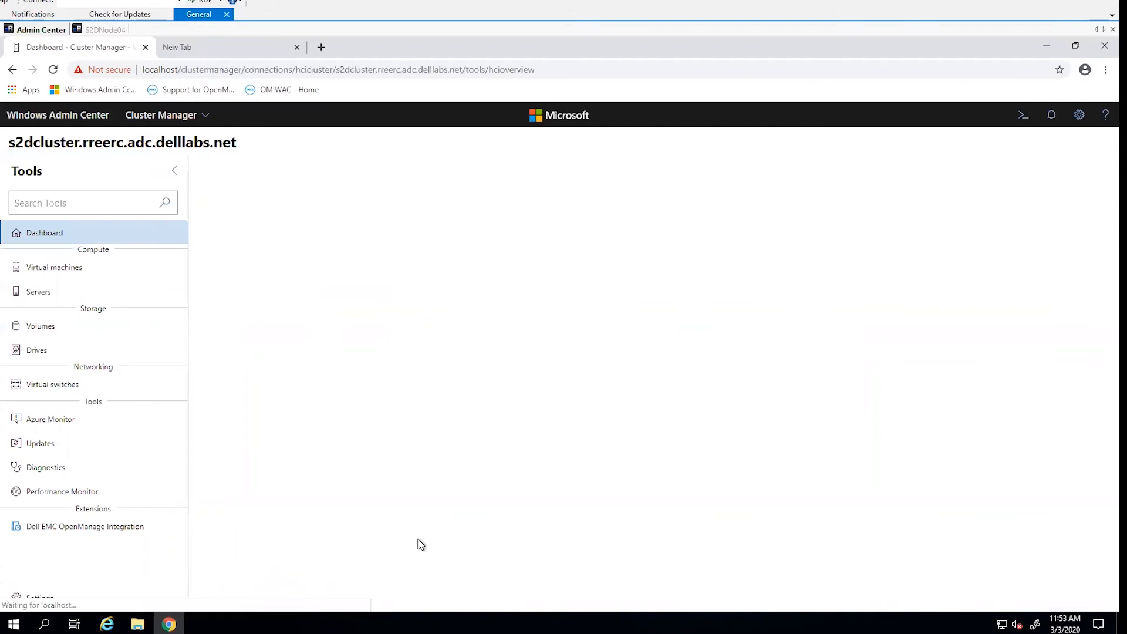
pyautogui.click(113, 530)
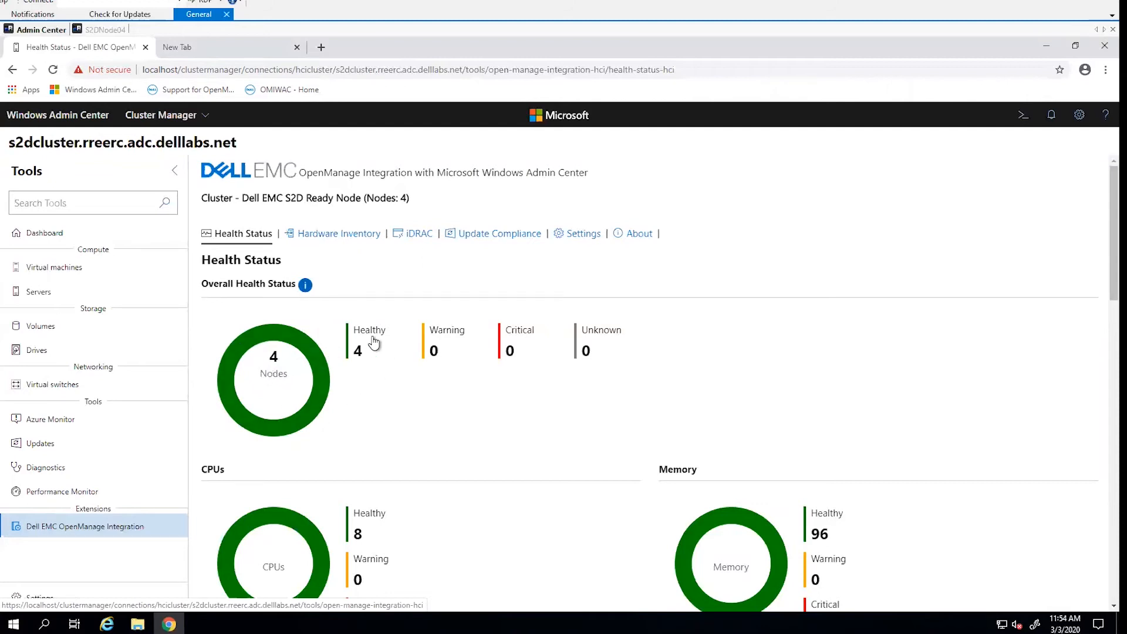
pyautogui.scroll(-1, 378, 350)
pyautogui.scroll(1, 360, 335)
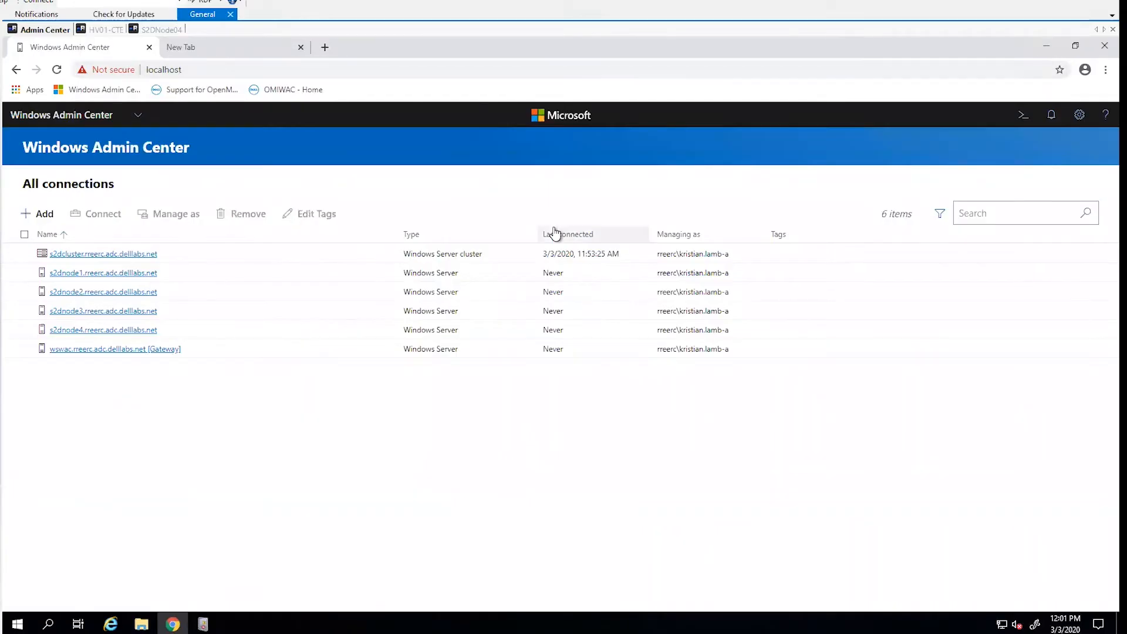
# - Add the Windows Server 100.92.108.111 as a connection, using another account with the administrator's cte domain username and account password
pyautogui.click(43, 216)
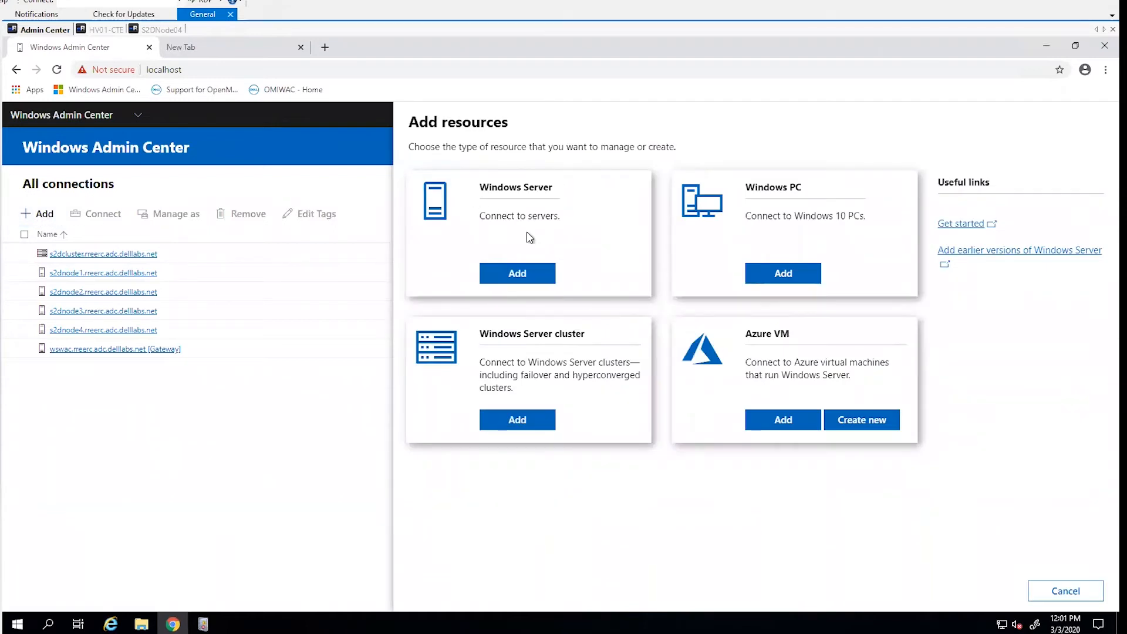
pyautogui.click(517, 275)
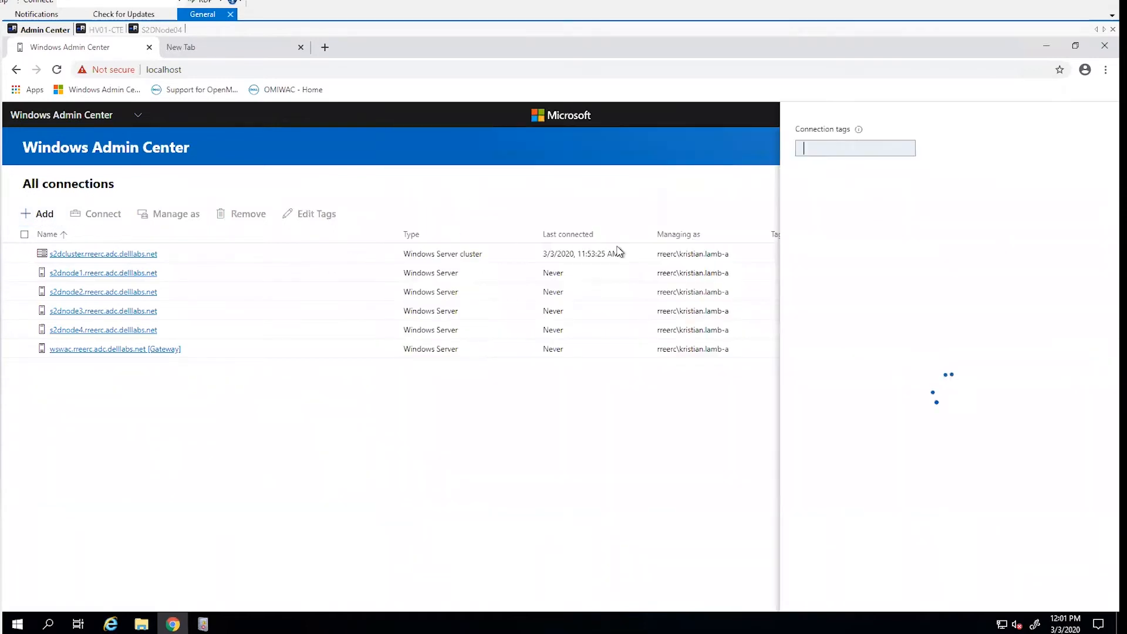
pyautogui.write('100.92.108.111')
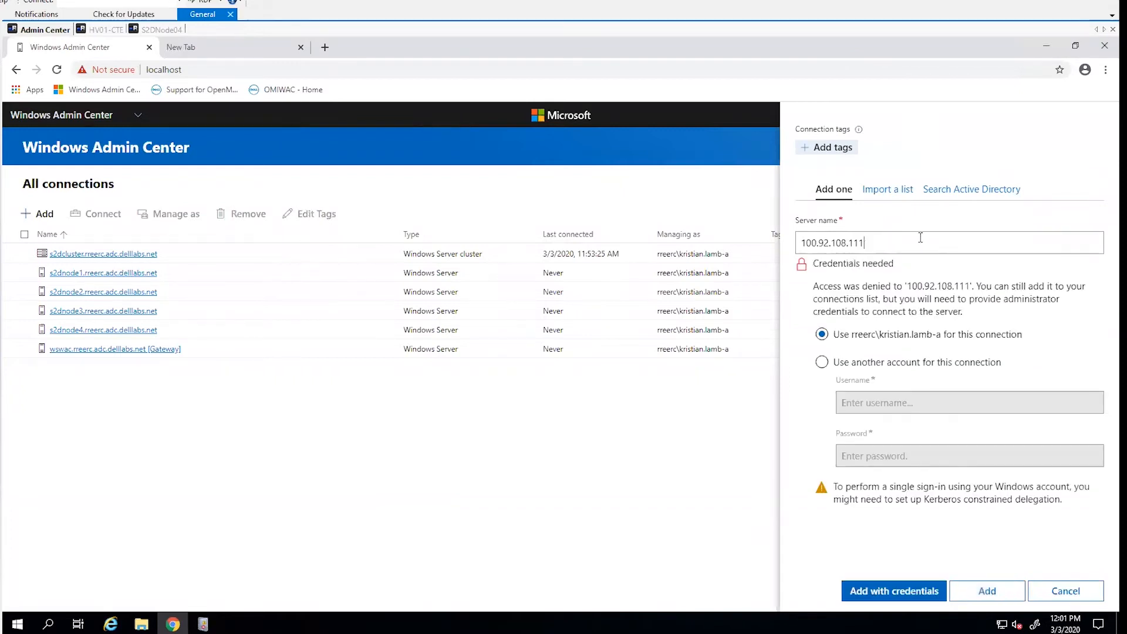
pyautogui.click(857, 364)
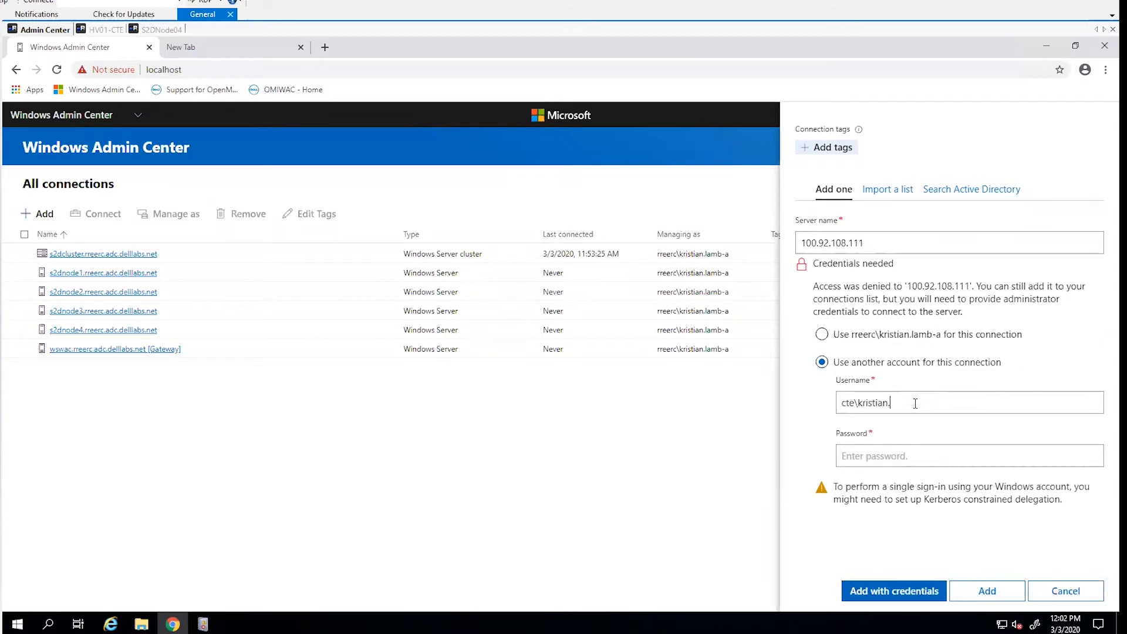
pyautogui.click(914, 591)
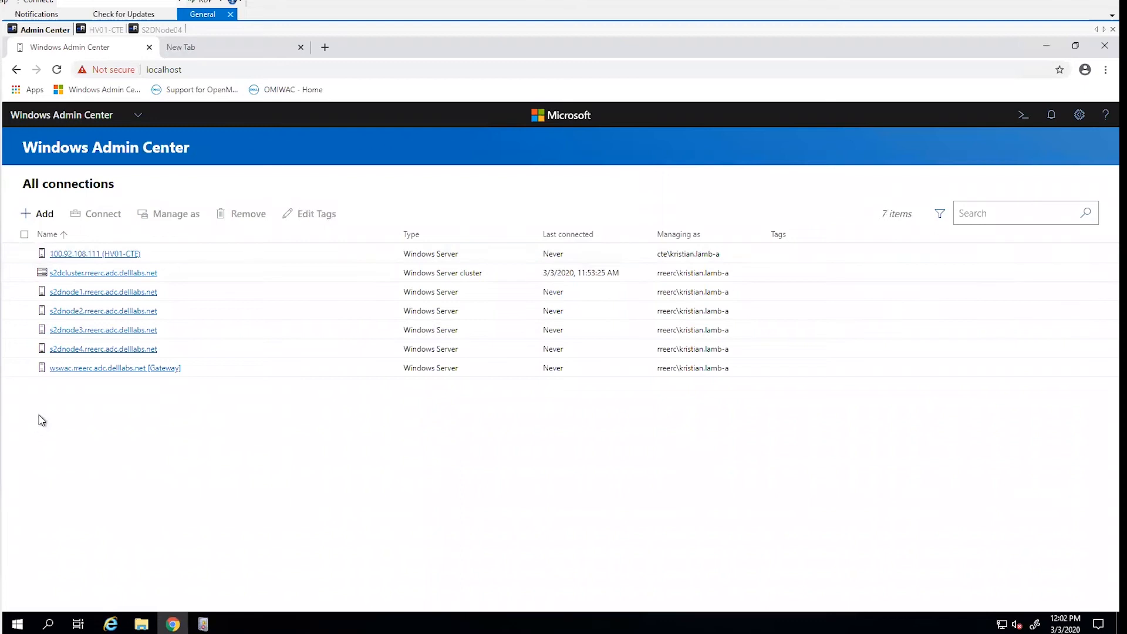
# - Manage the 100.92.108.111 connection with the cte account, entering its password and applying these credentials to all connections
pyautogui.click(26, 254)
pyautogui.click(170, 214)
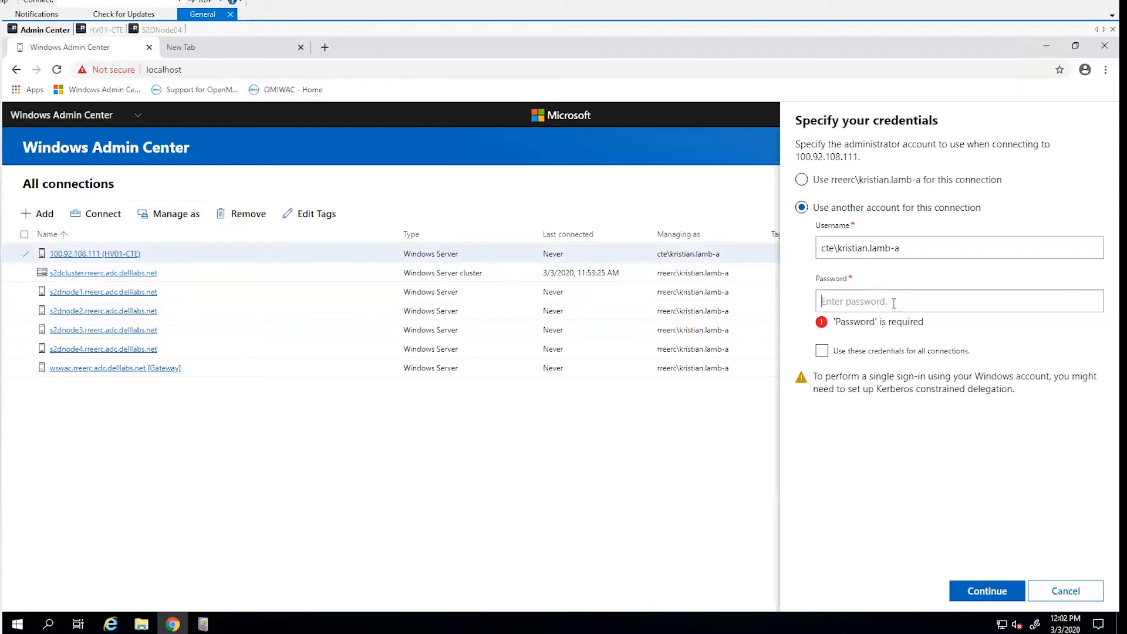
pyautogui.write('*')
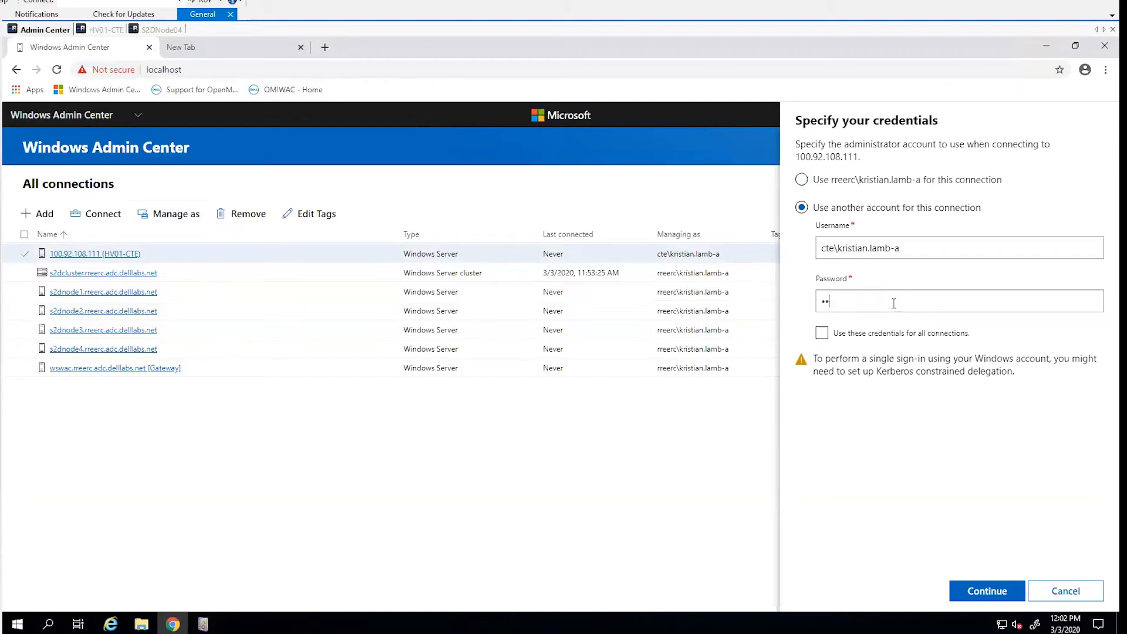
pyautogui.click(835, 334)
pyautogui.click(987, 593)
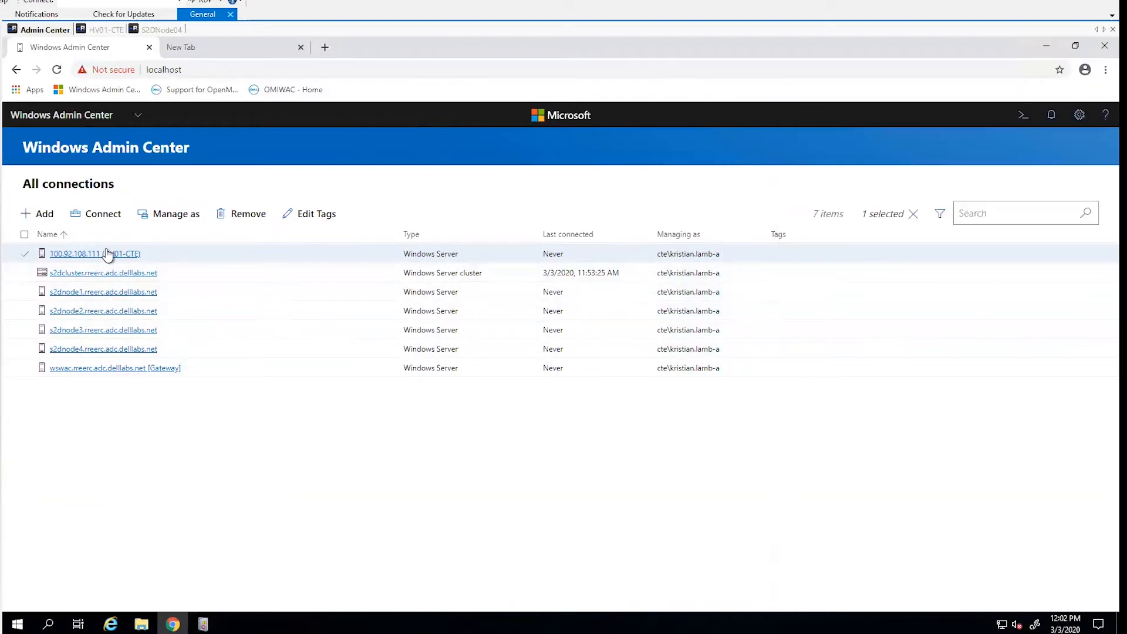
# - Connect to the 100.92.108.111 server and open its Dell EMC OpenManage Integration extension
pyautogui.click(107, 253)
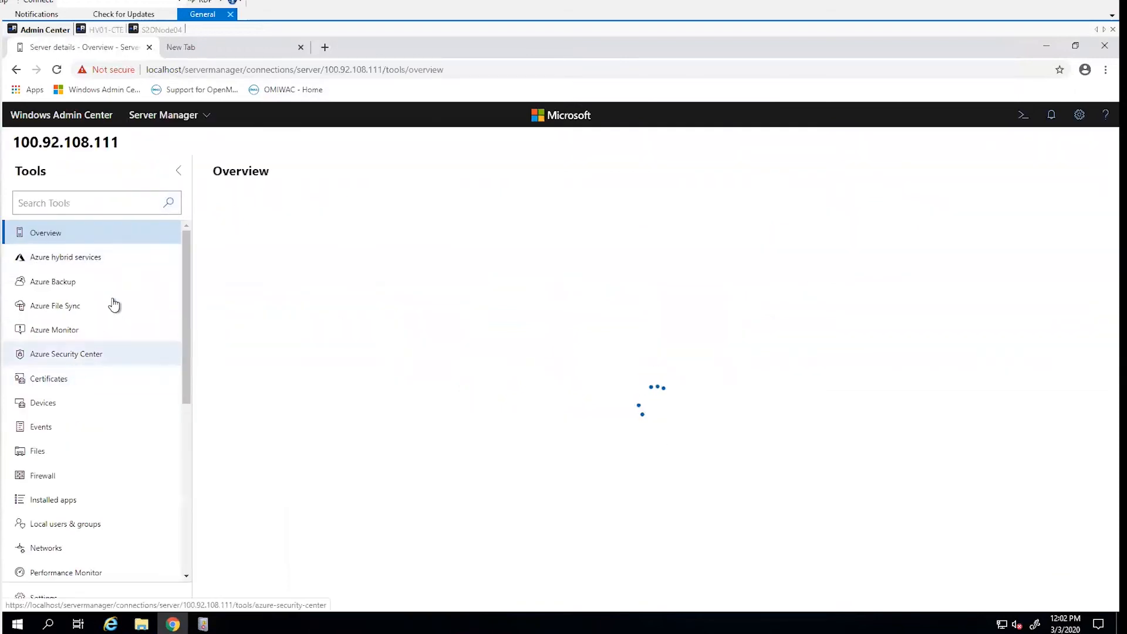
pyautogui.scroll(-5, 126, 309)
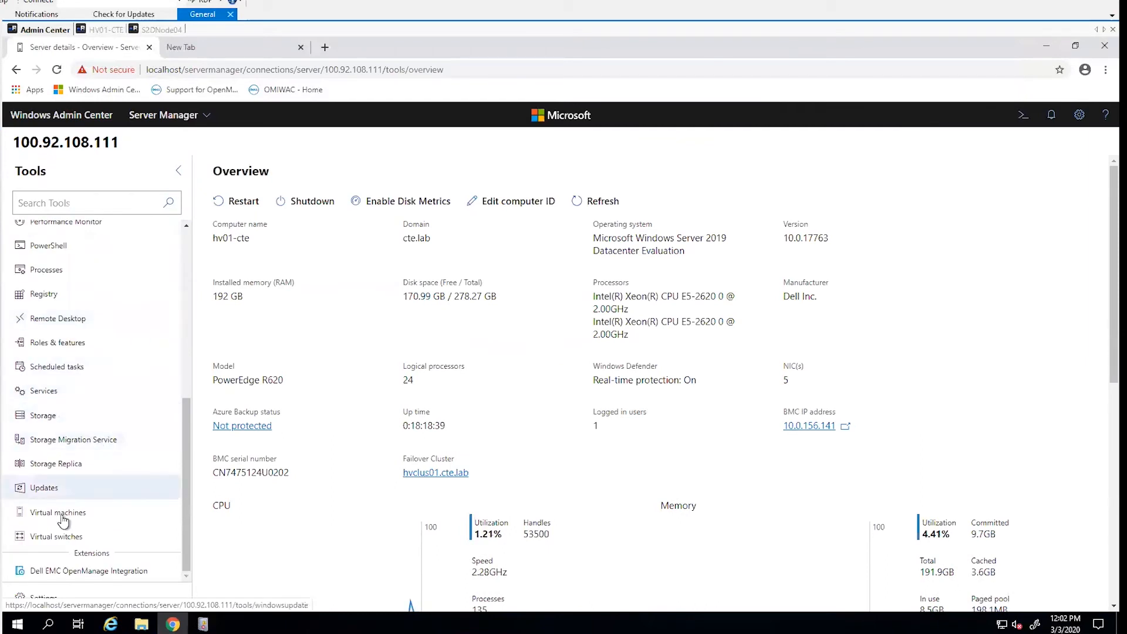
pyautogui.click(107, 569)
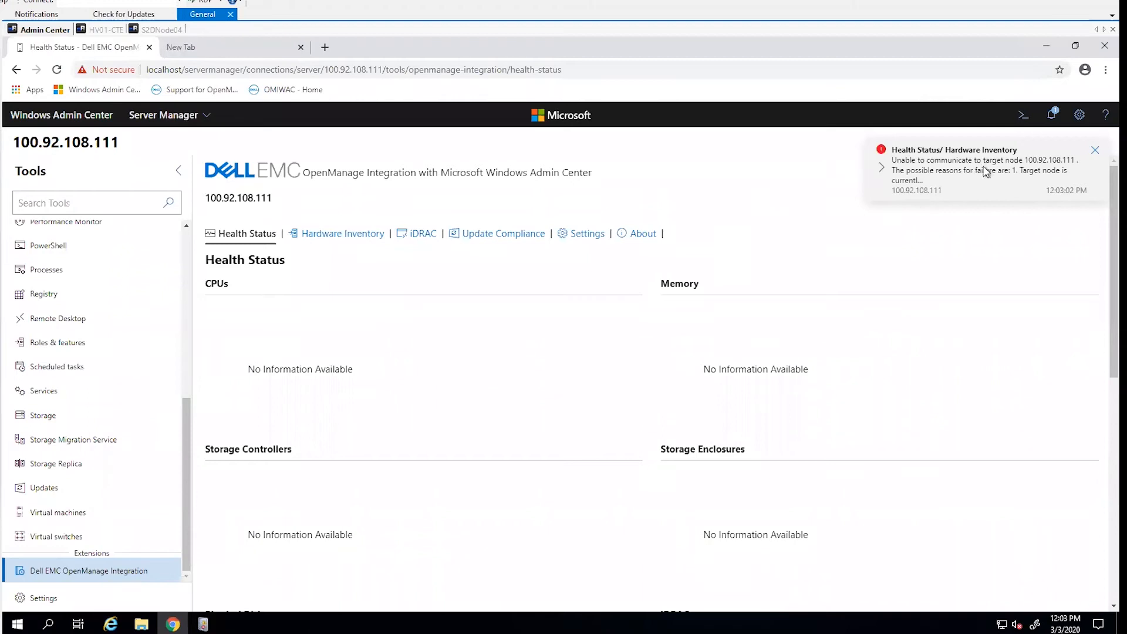
# - View the details of the Health Status/ Hardware Inventory error notification for 100.92.108.111 and examine the possible failure reasons
pyautogui.click(1051, 122)
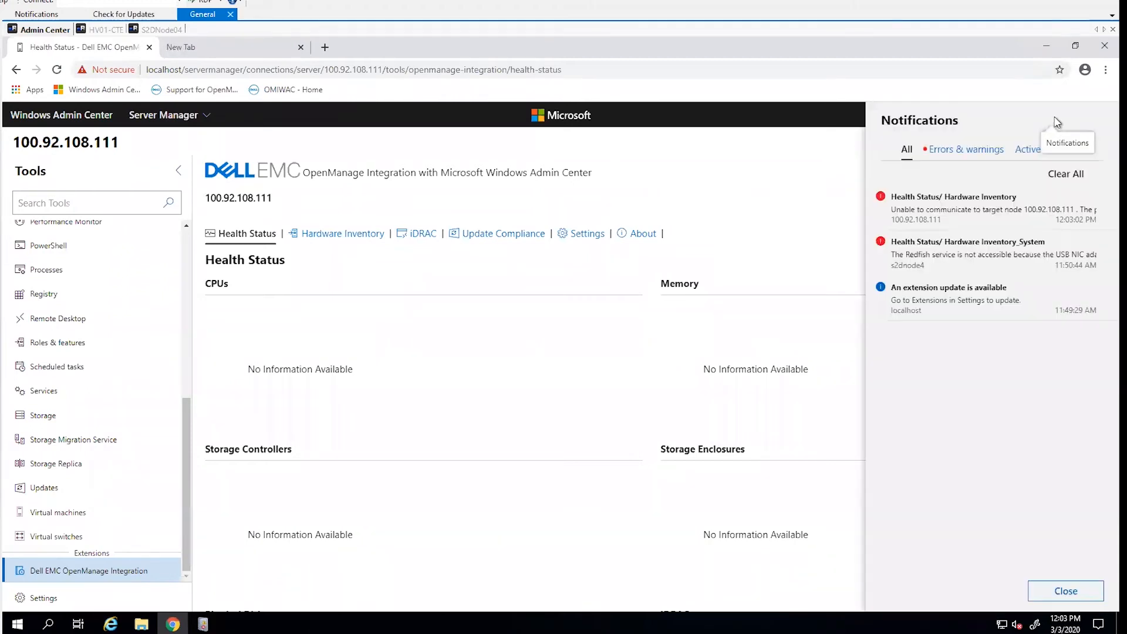
pyautogui.click(941, 204)
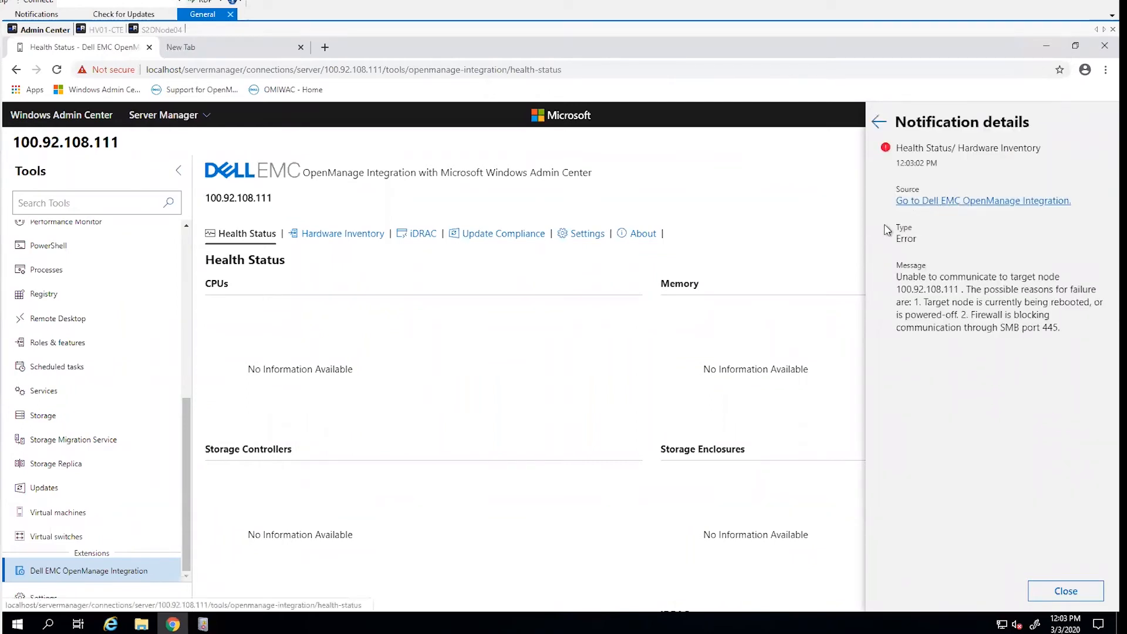
pyautogui.moveTo(980, 300); pyautogui.dragTo(1031, 295)
pyautogui.click(973, 308)
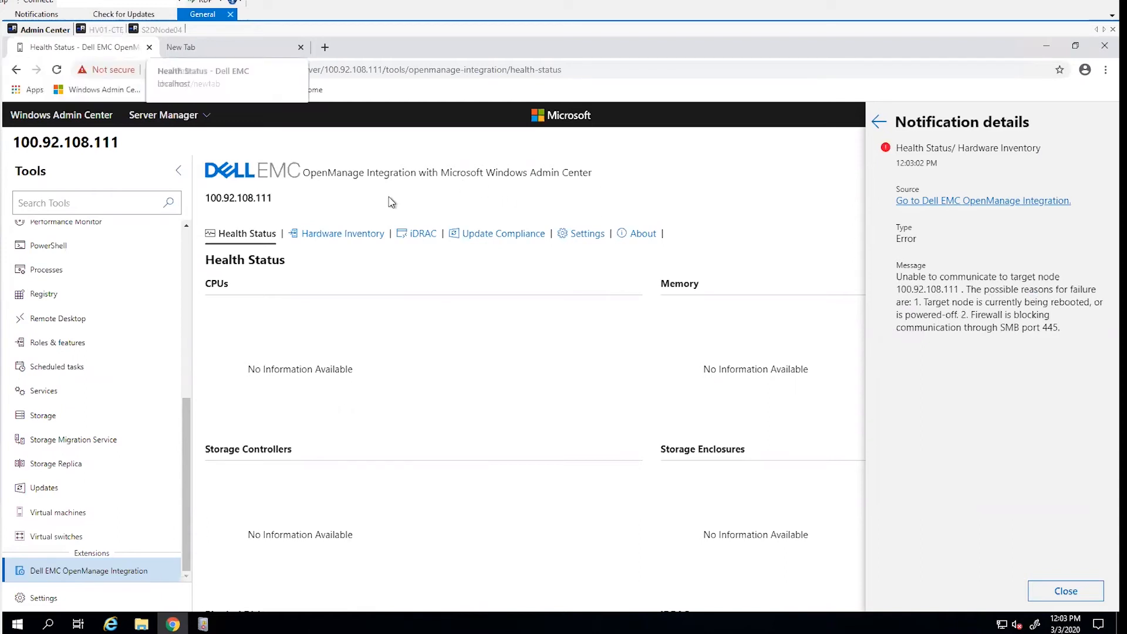
# - Open Windows PowerShell as administrator, ping 100.92.108.111, and stop the ping early
pyautogui.rightClick(17, 624)
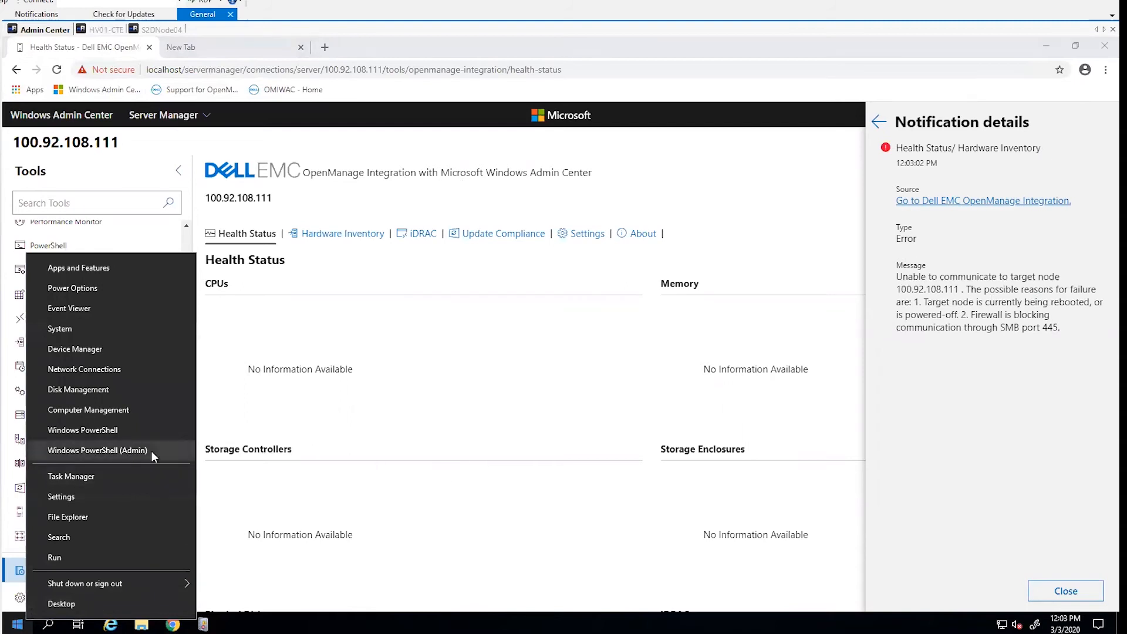
pyautogui.click(97, 451)
pyautogui.click(501, 409)
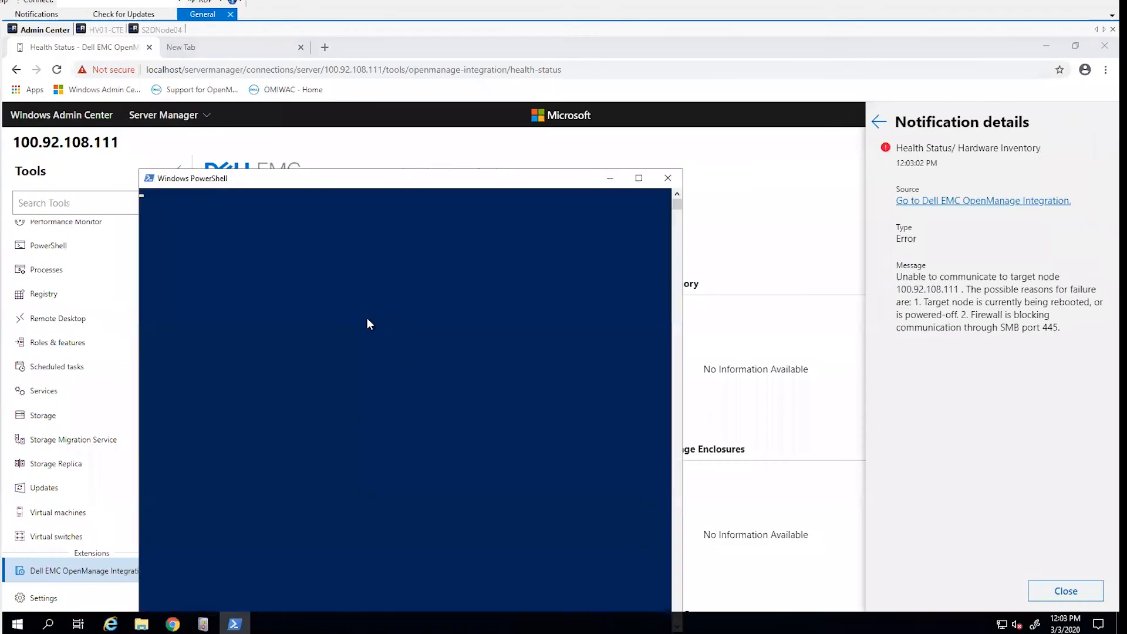
pyautogui.write('p')
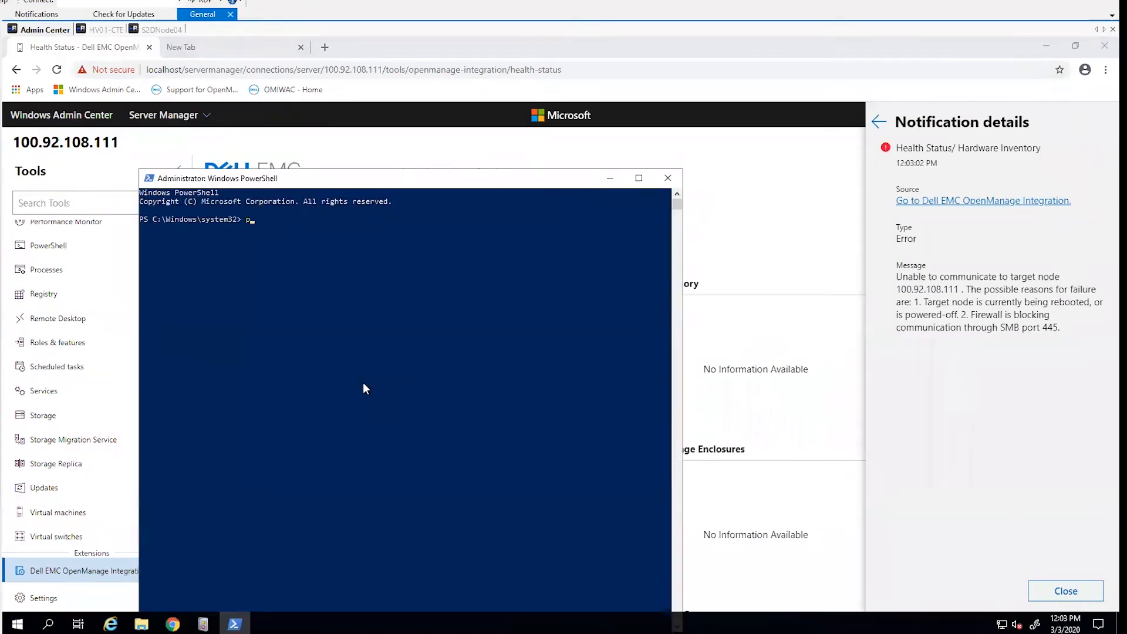
pyautogui.write('ing 100.92.108.111')
pyautogui.press('Return')
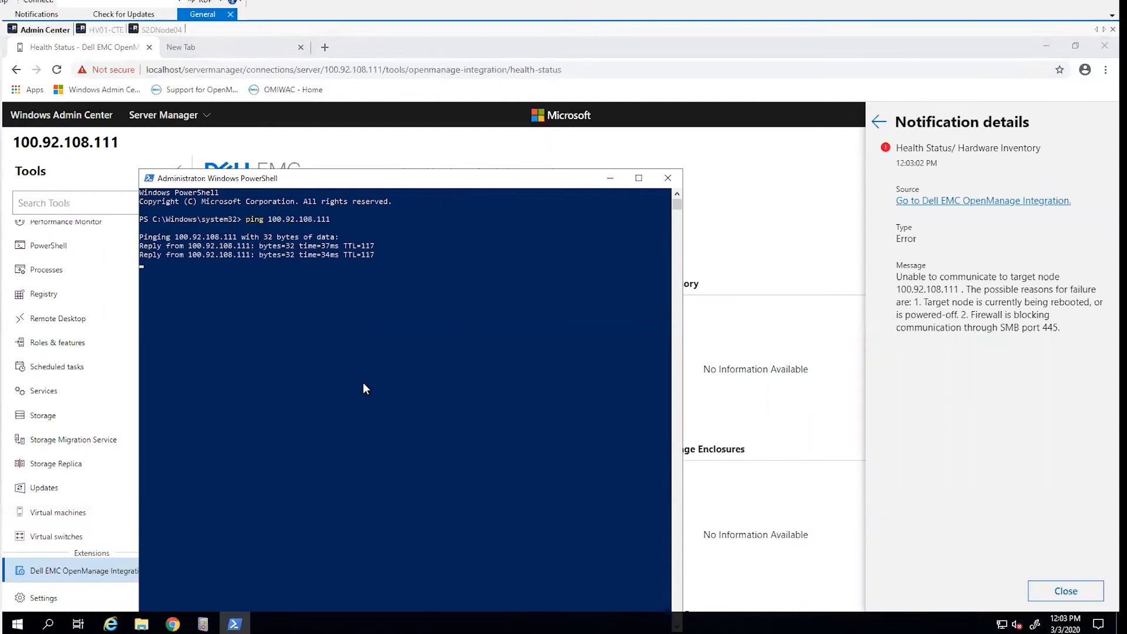
pyautogui.hotkey('ctrl', 'c')
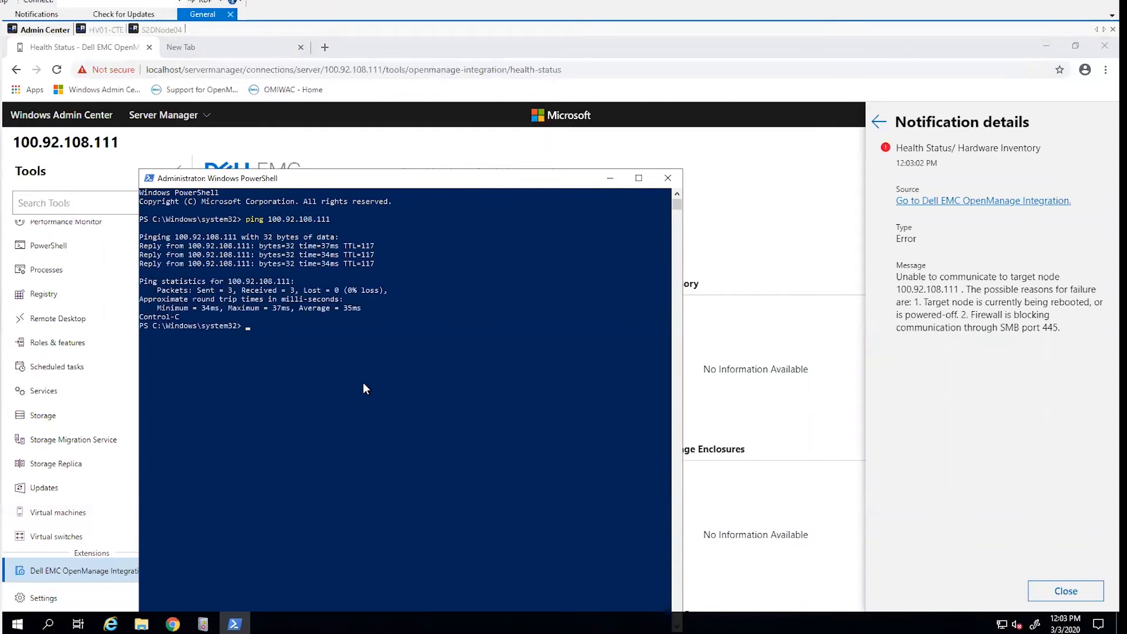
pyautogui.click(270, 344)
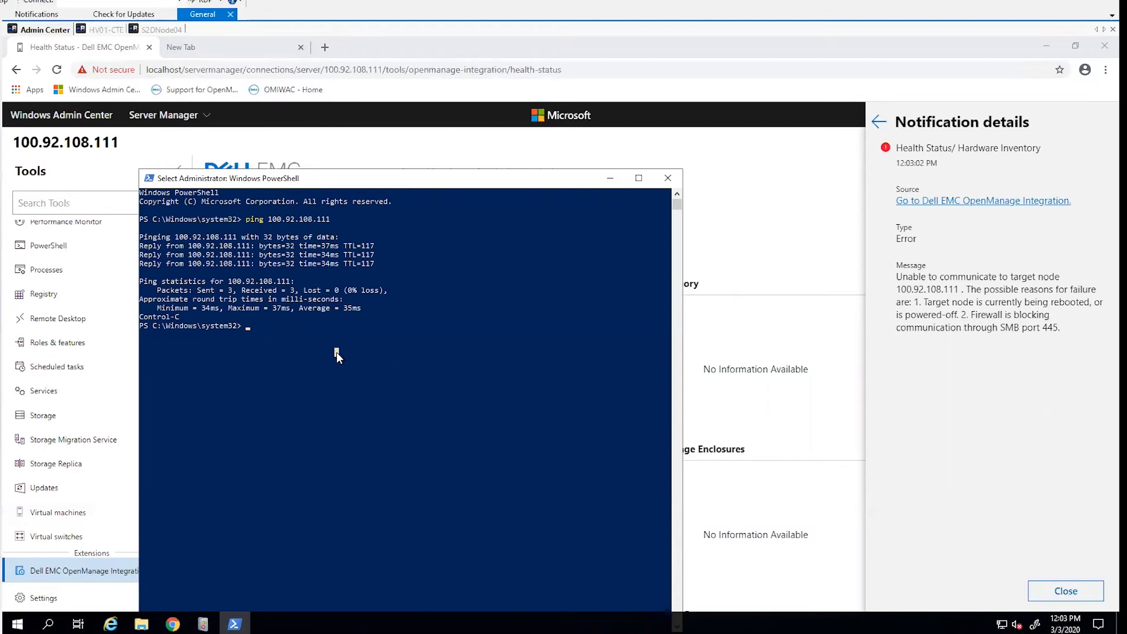
# - Run Test-NetConnection against computer name "100.92.108.111" on port 445 and check the TCP test result
pyautogui.write('test-netcon')
pyautogui.press('Tab')
pyautogui.write('-com')
pyautogui.press('Tab')
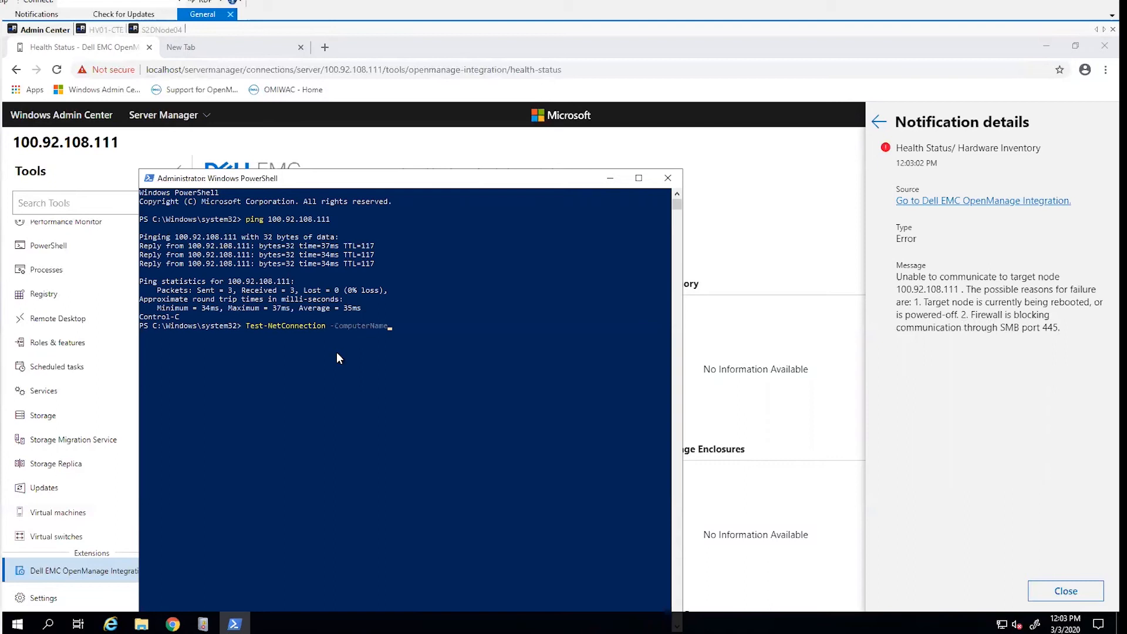
pyautogui.write('"100.92.108.111" -Port 445')
pyautogui.press('Return')
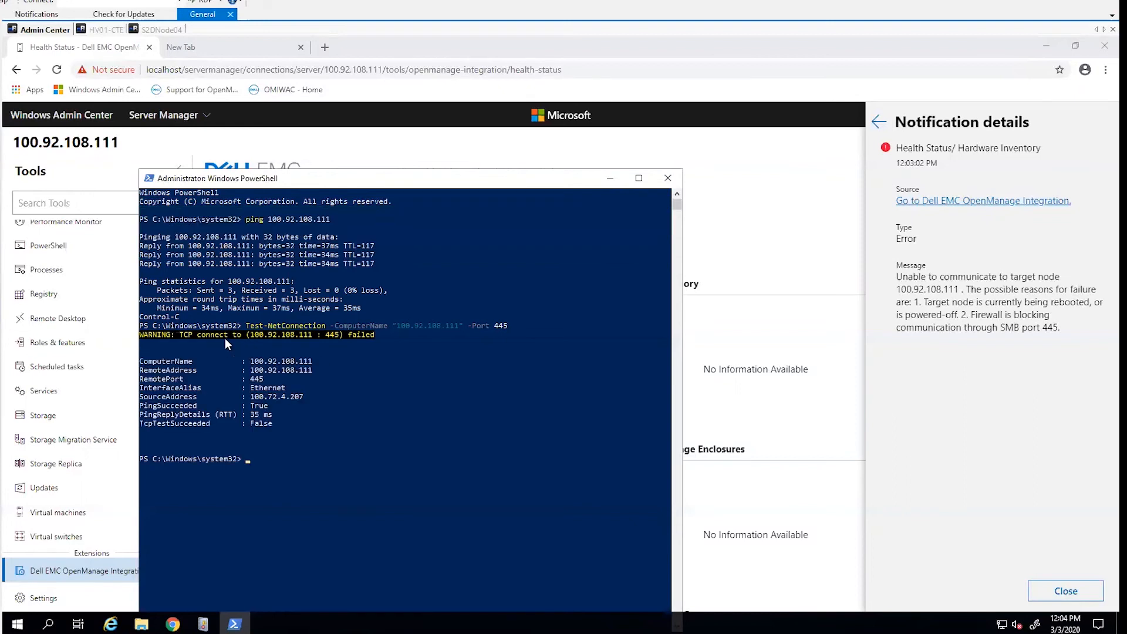
pyautogui.moveTo(323, 333); pyautogui.dragTo(337, 371)
pyautogui.moveTo(283, 423); pyautogui.dragTo(133, 424)
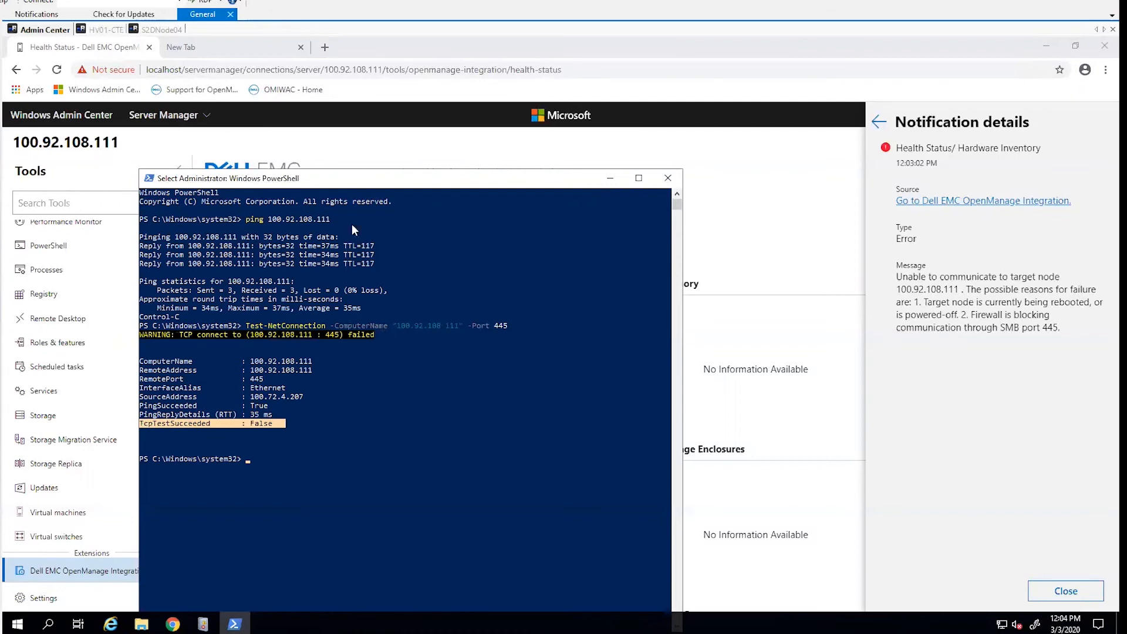
# - Switch to the HV01-CTE remote session and disable the Block SMB inbound firewall rule
pyautogui.click(100, 31)
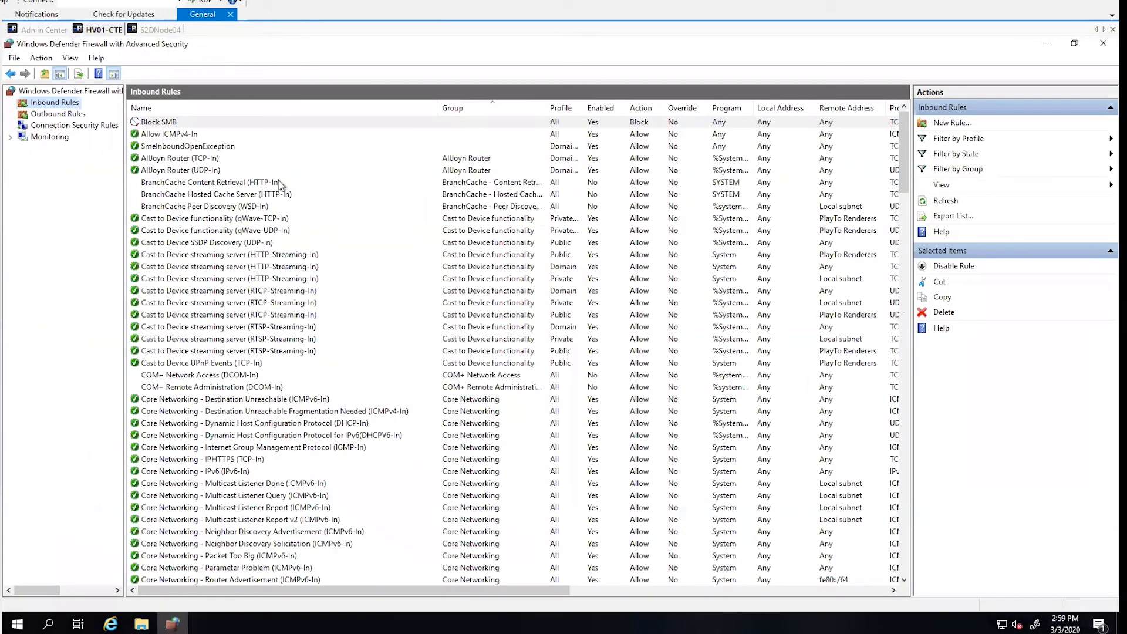
pyautogui.click(179, 123)
pyautogui.rightClick(179, 123)
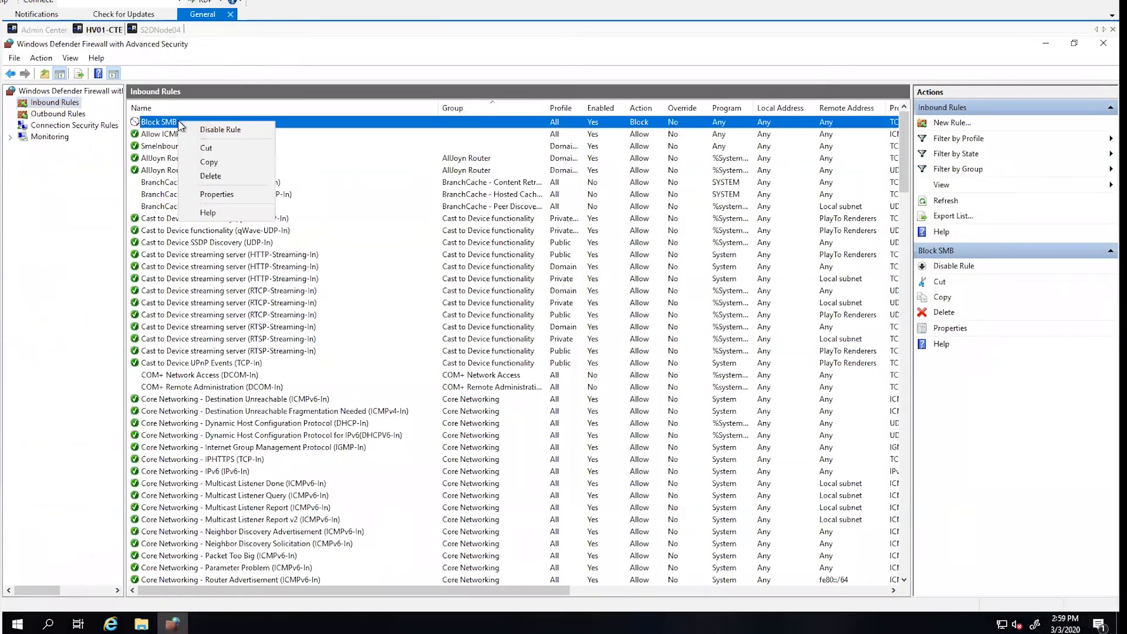
pyautogui.click(220, 129)
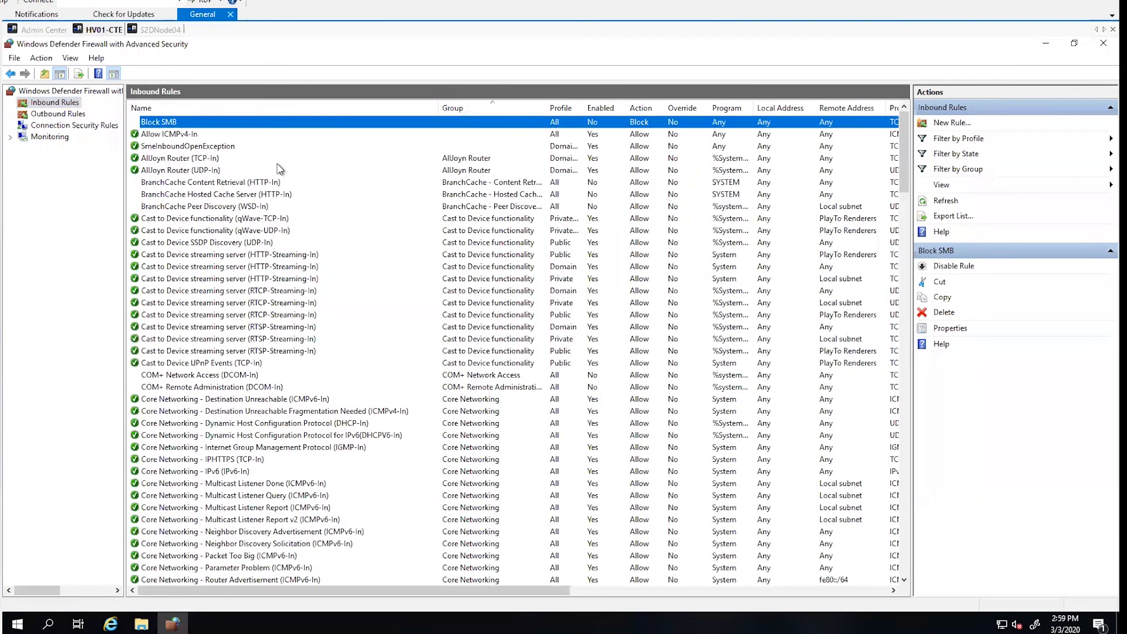
# - Return to the Admin Center remote session, repeat the port 445 connection test to 100.92.108.111, and close PowerShell after checking the TCP result
pyautogui.click(47, 29)
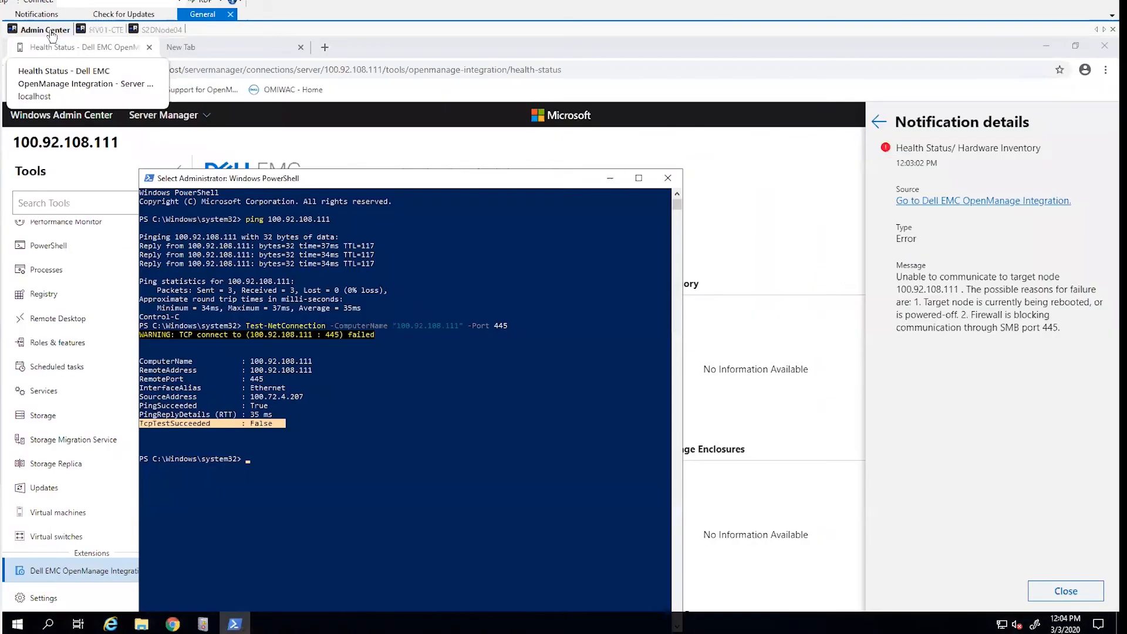
pyautogui.press('Up')
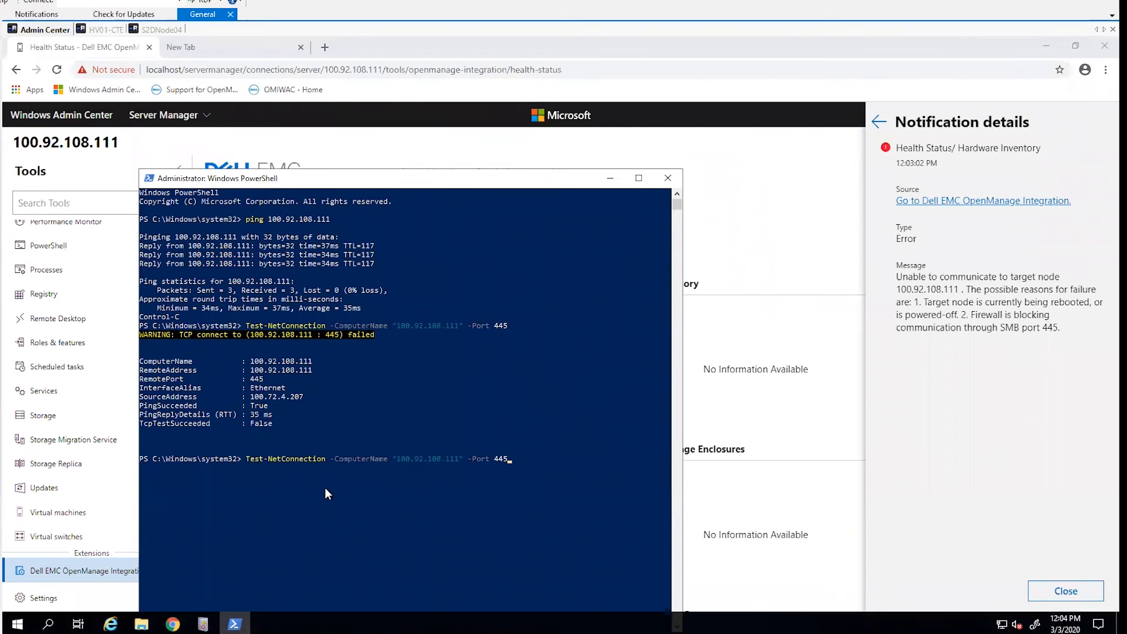
pyautogui.press('Return')
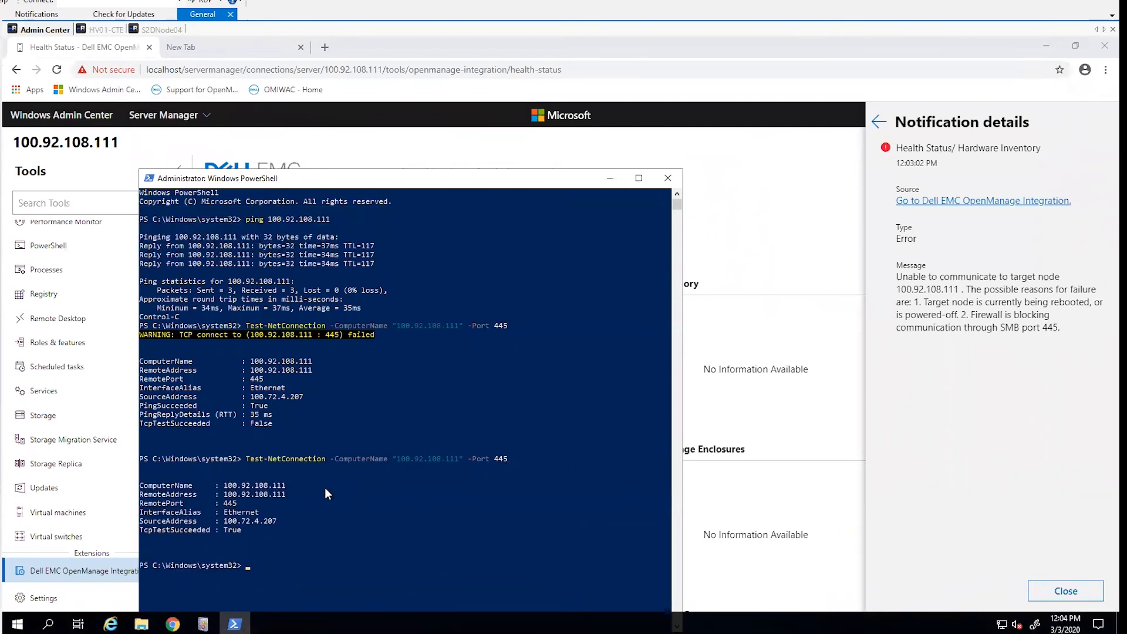
pyautogui.moveTo(142, 531); pyautogui.dragTo(244, 532)
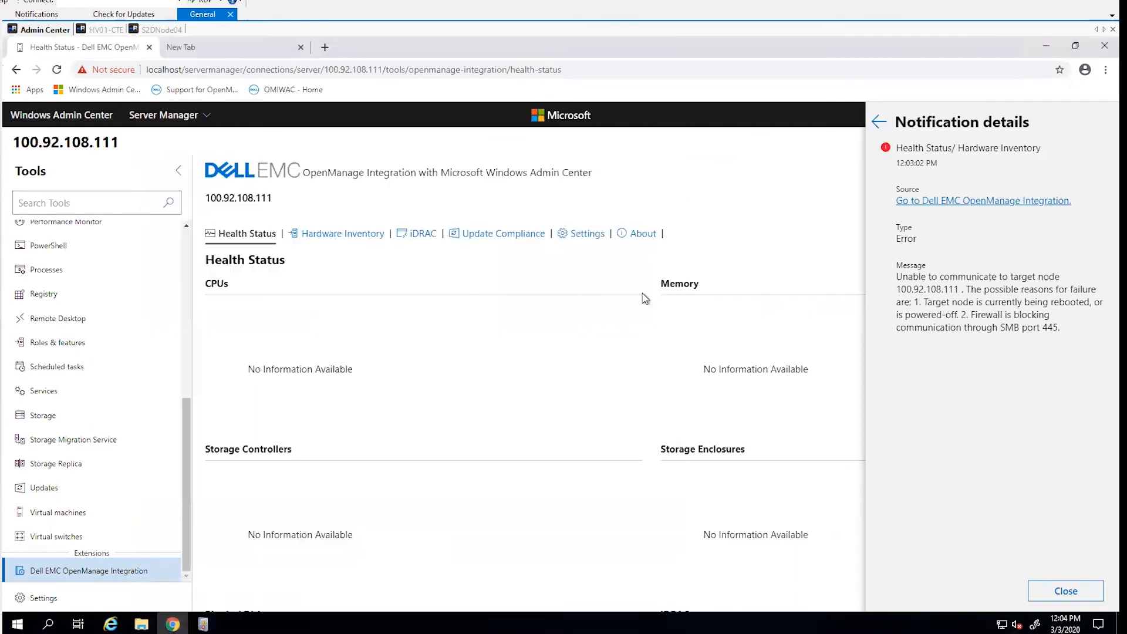
pyautogui.click(668, 178)
# - Reconnect to 100.92.108.111 from the server connections list and review its health status in the Dell EMC OpenManage Integration extension
pyautogui.click(206, 117)
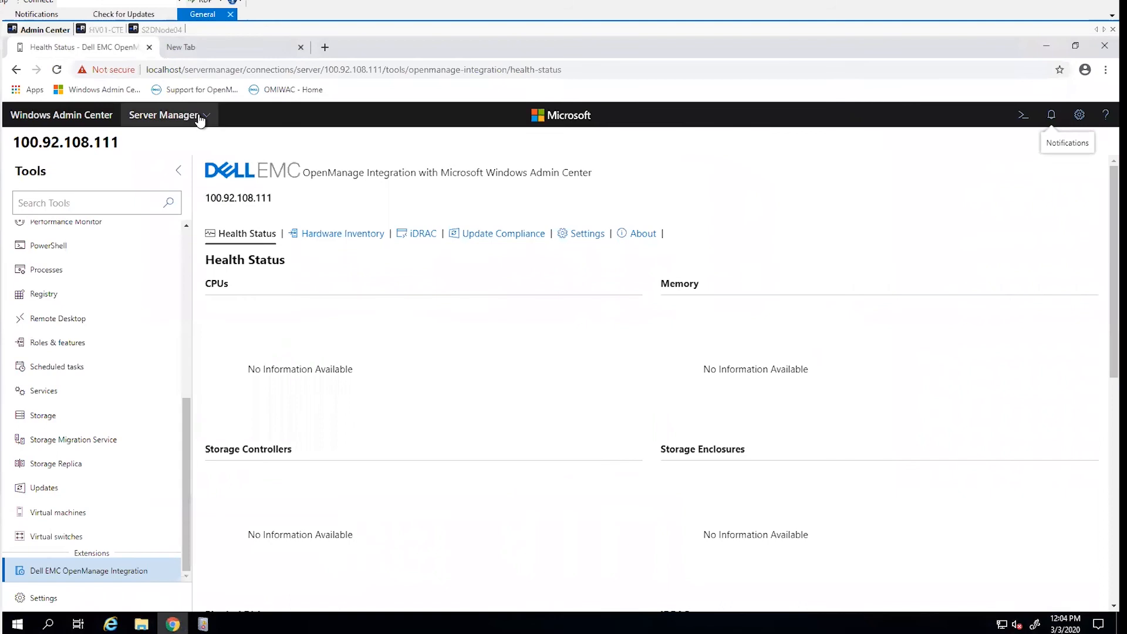
pyautogui.click(205, 119)
pyautogui.click(175, 152)
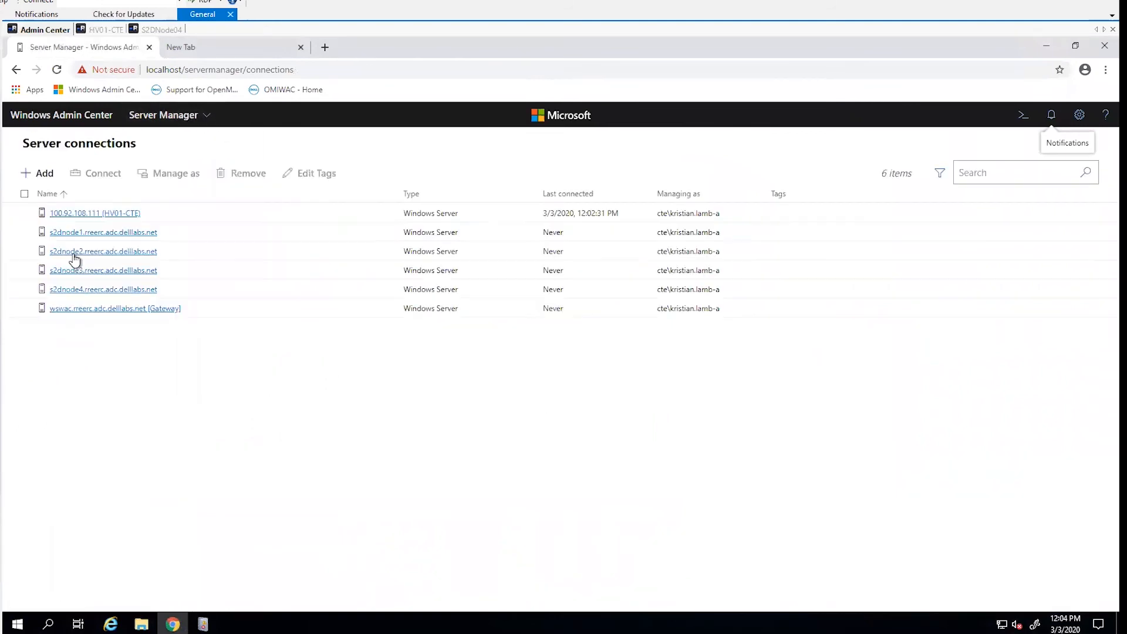
pyautogui.click(72, 213)
pyautogui.scroll(-5, 118, 364)
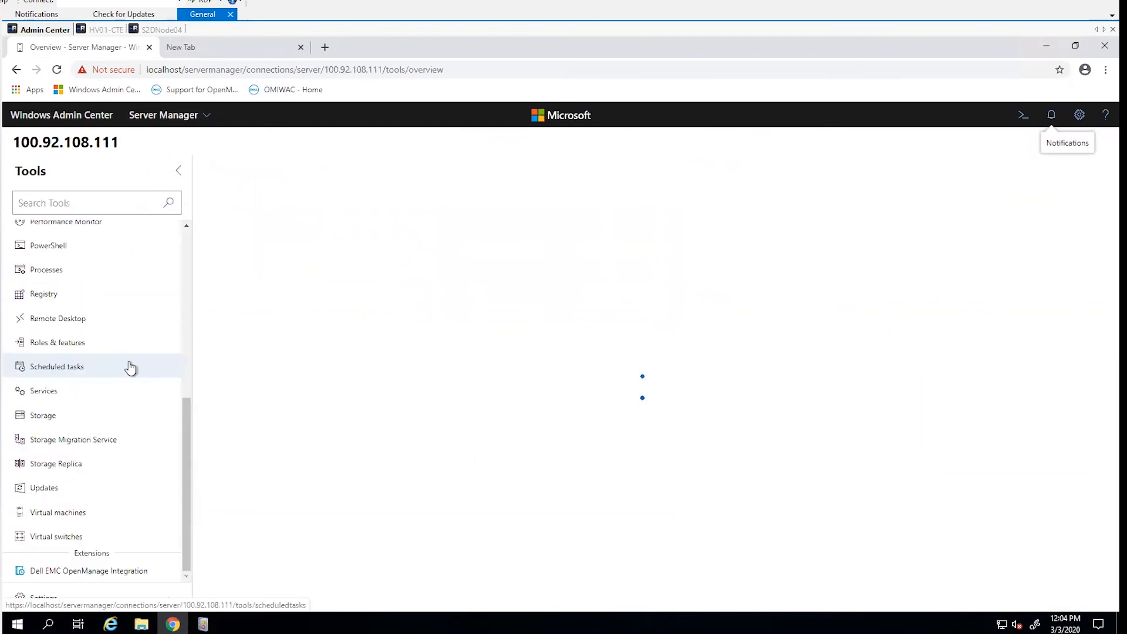
pyautogui.click(71, 572)
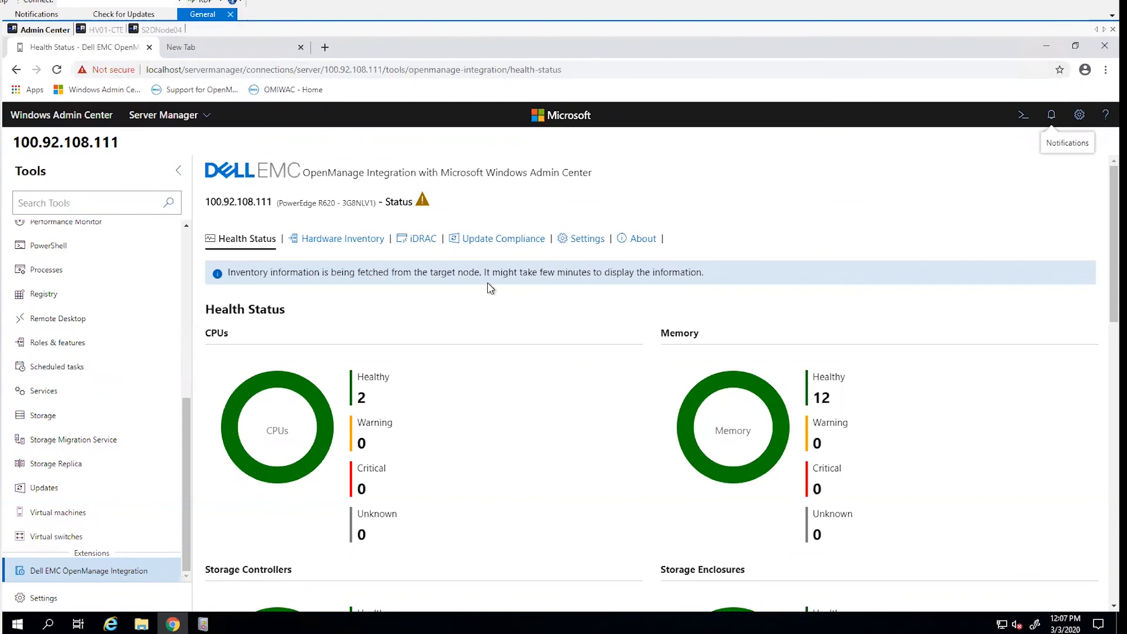
pyautogui.scroll(-1, 491, 287)
pyautogui.scroll(-2, 524, 312)
pyautogui.scroll(2, 526, 312)
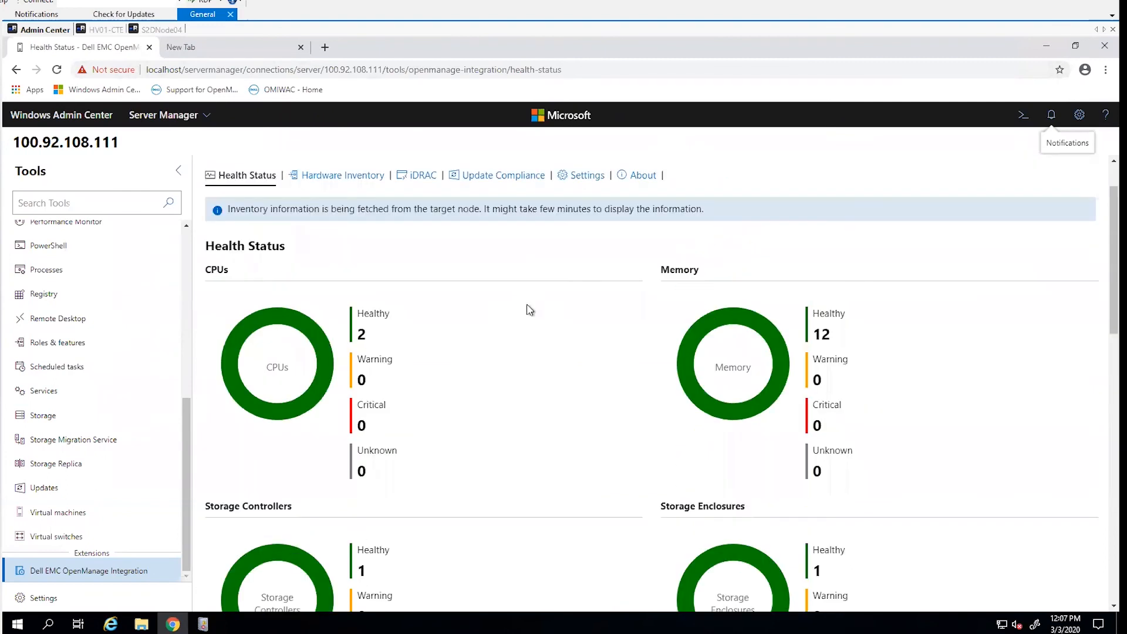
pyautogui.scroll(1, 531, 310)
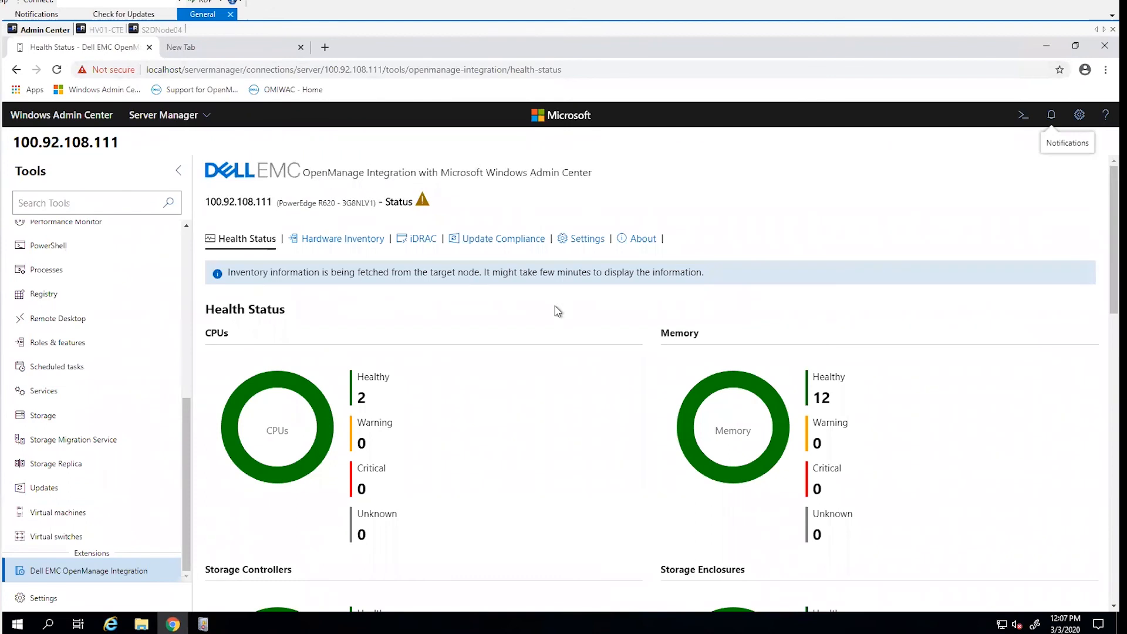